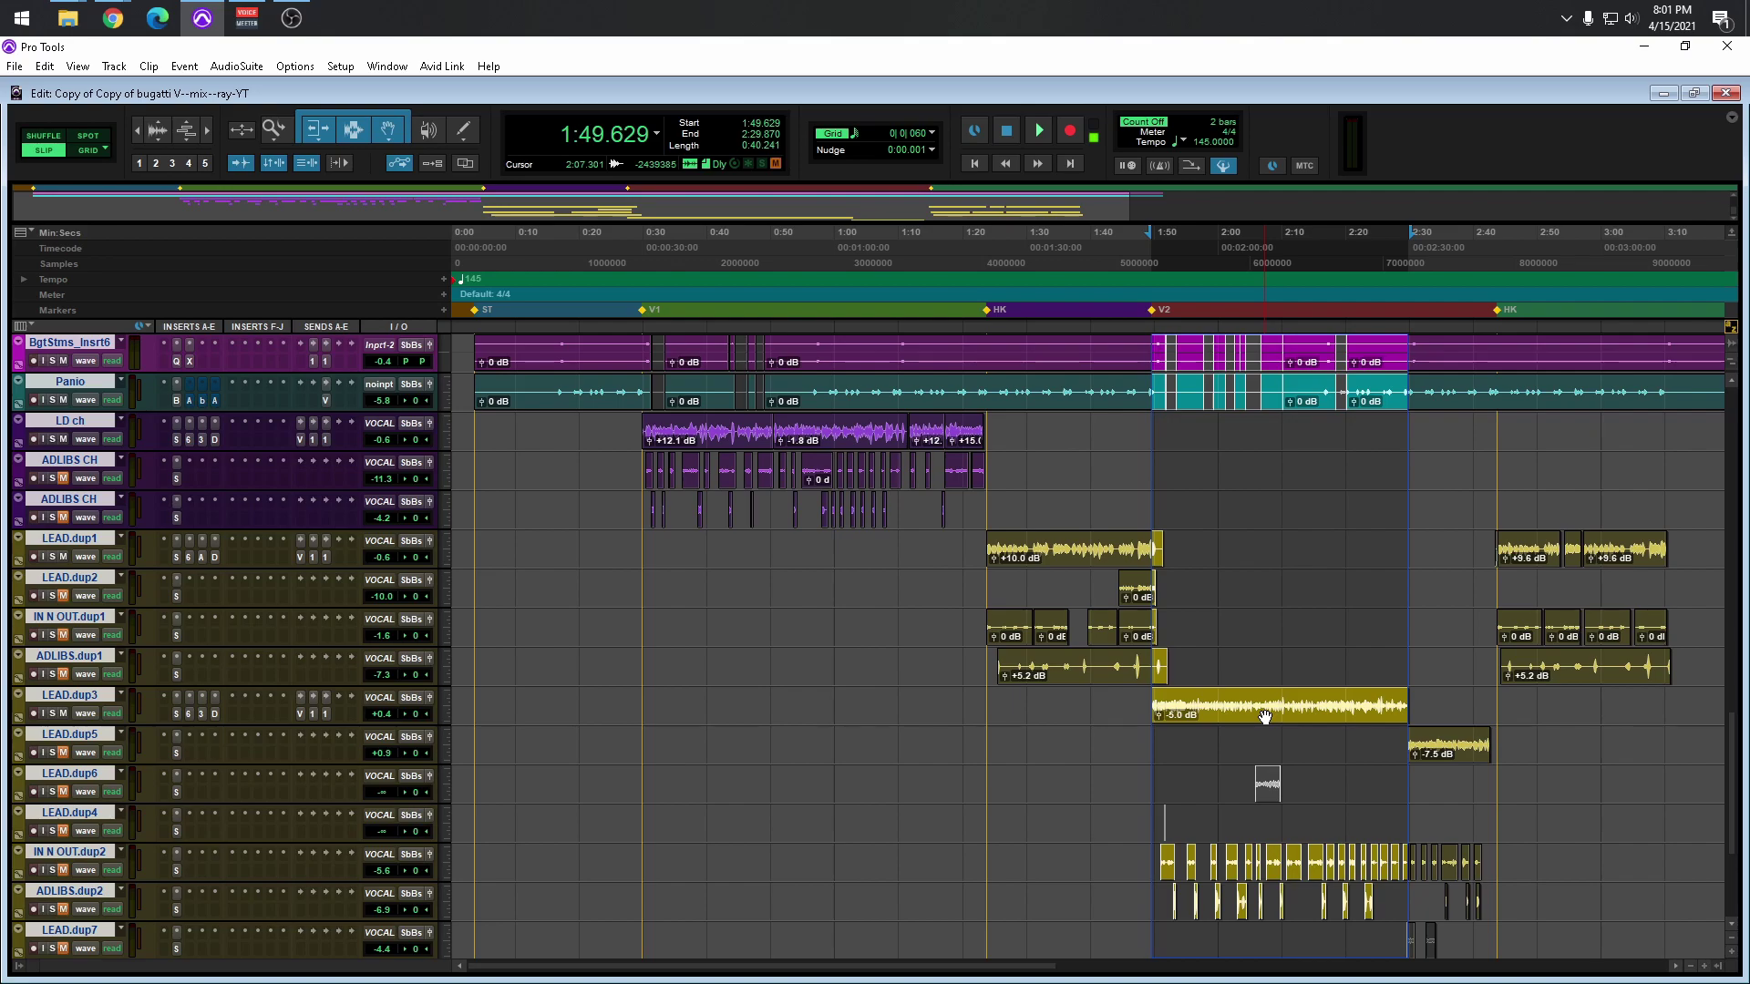
Play back the V2 section while looking over its beat and vocal tracks, and stop the playback.
scroll(1264, 717, "up", 4)
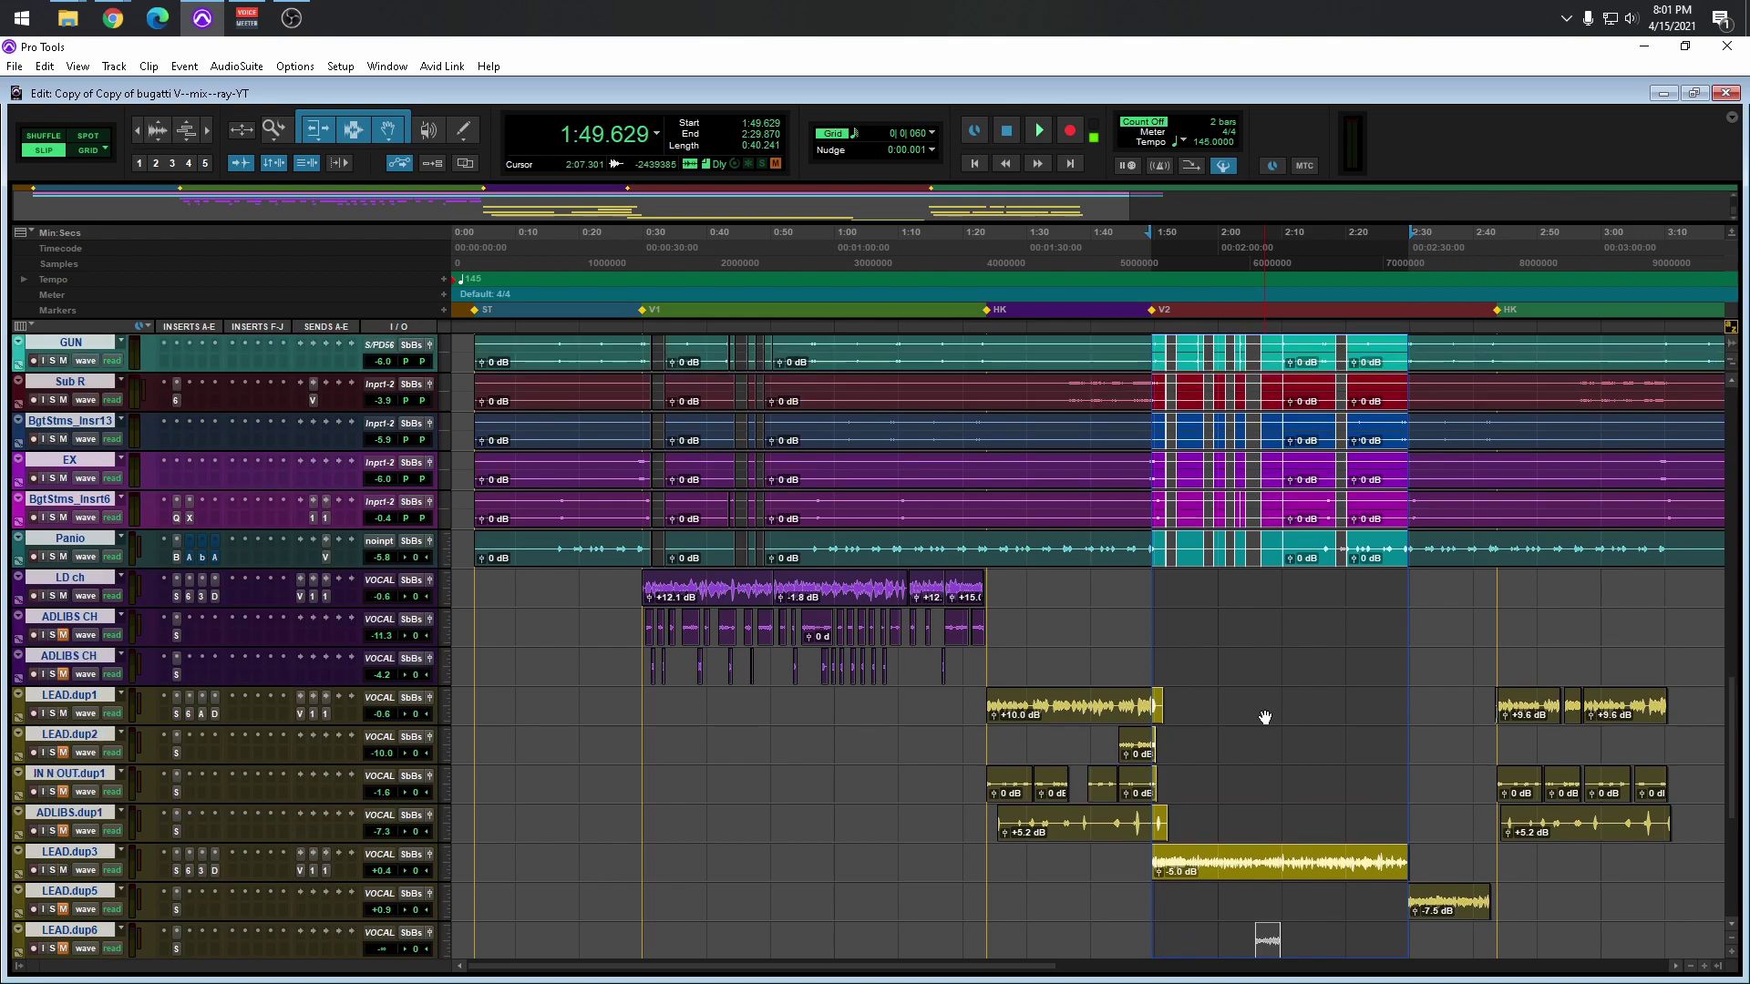
key("space")
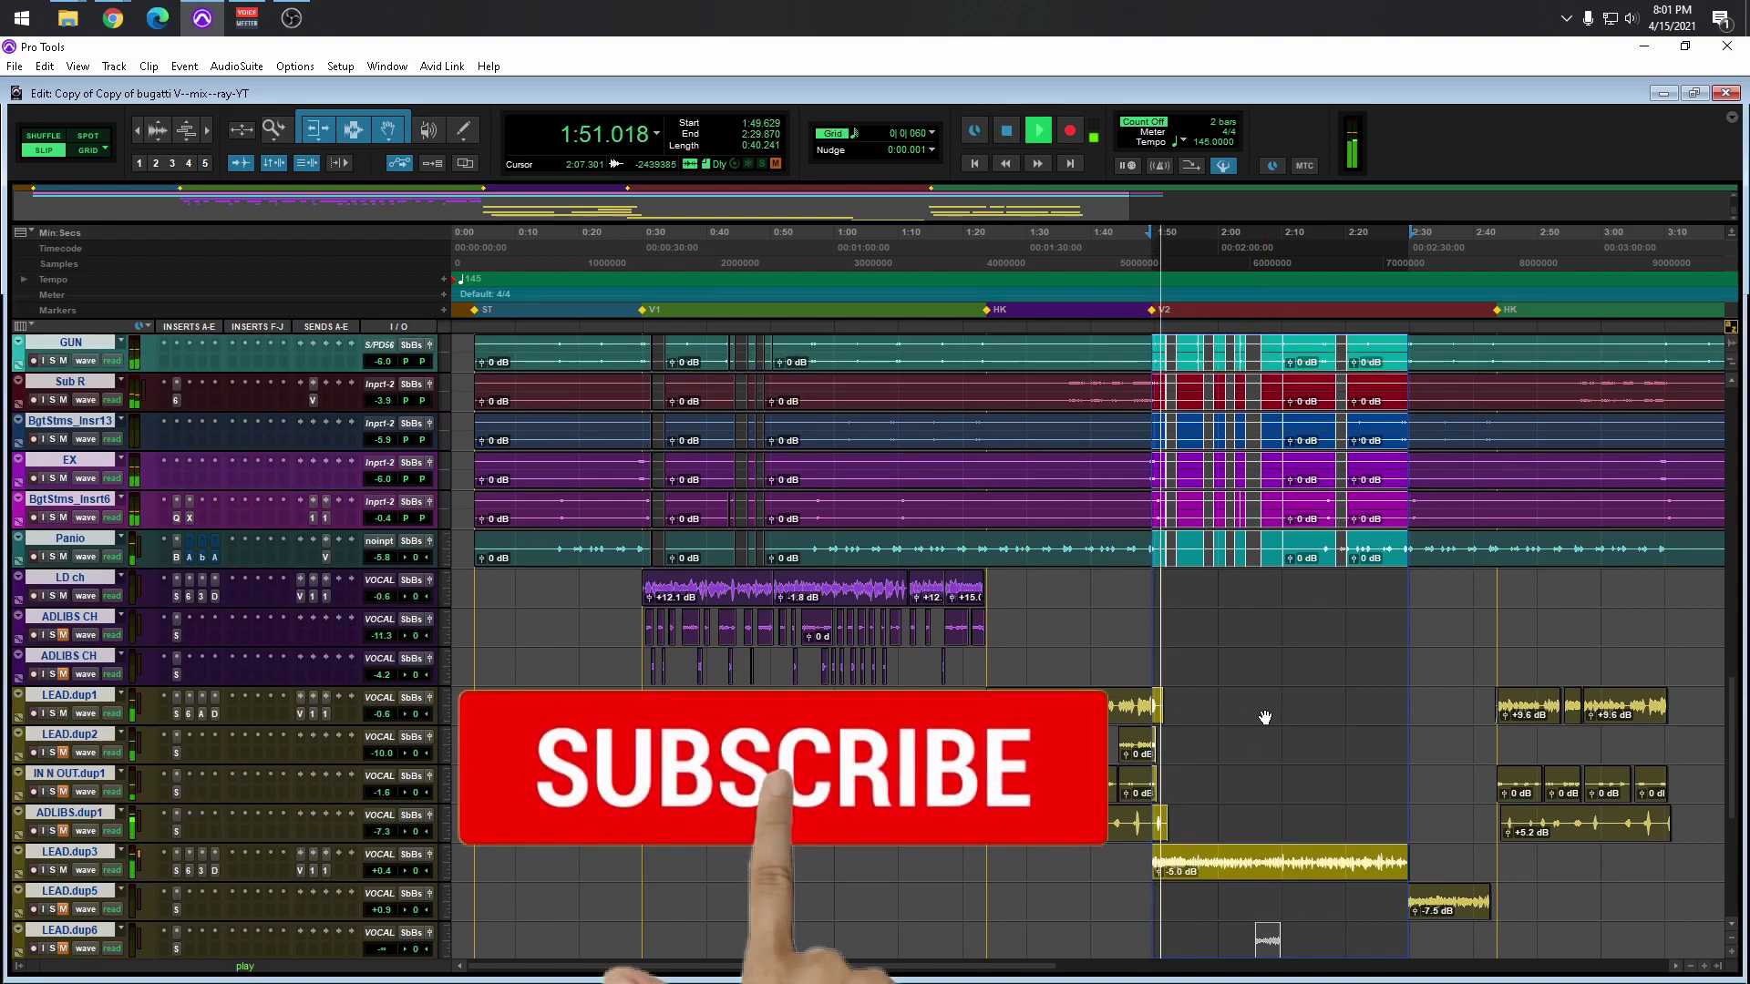
scroll(1264, 716, "up", 8)
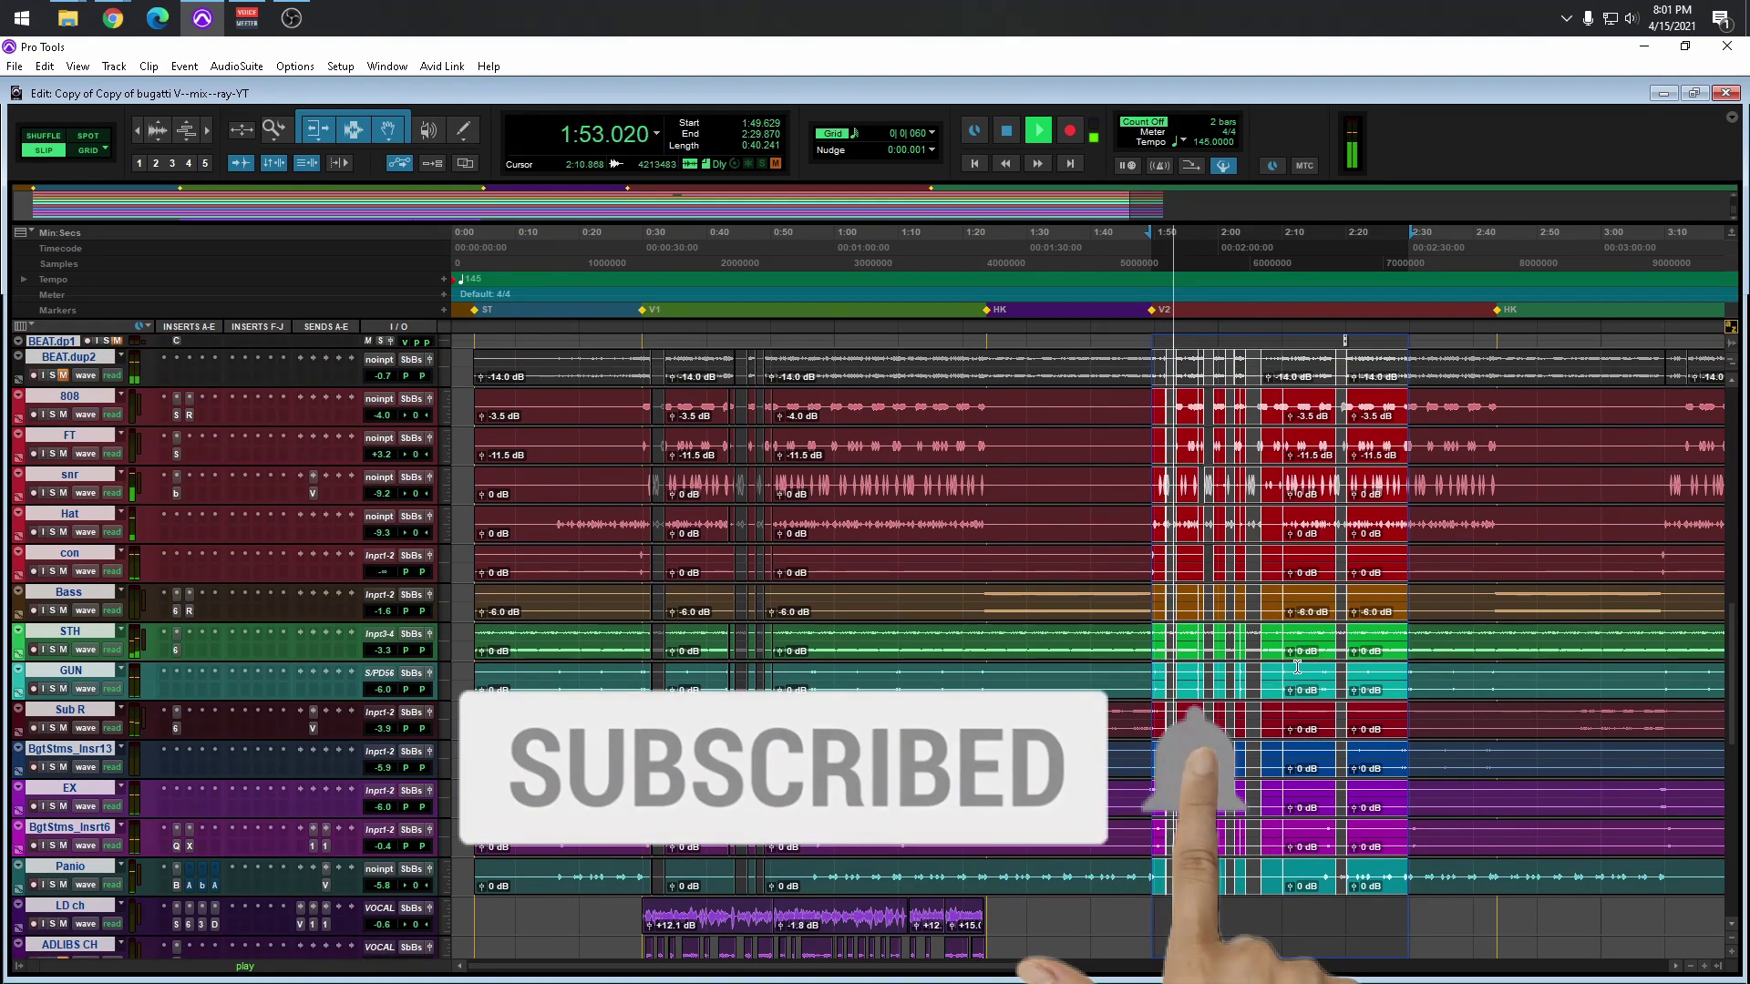
left_click_drag(1484, 379, 1015, 430)
scroll(1065, 538, "down", 12)
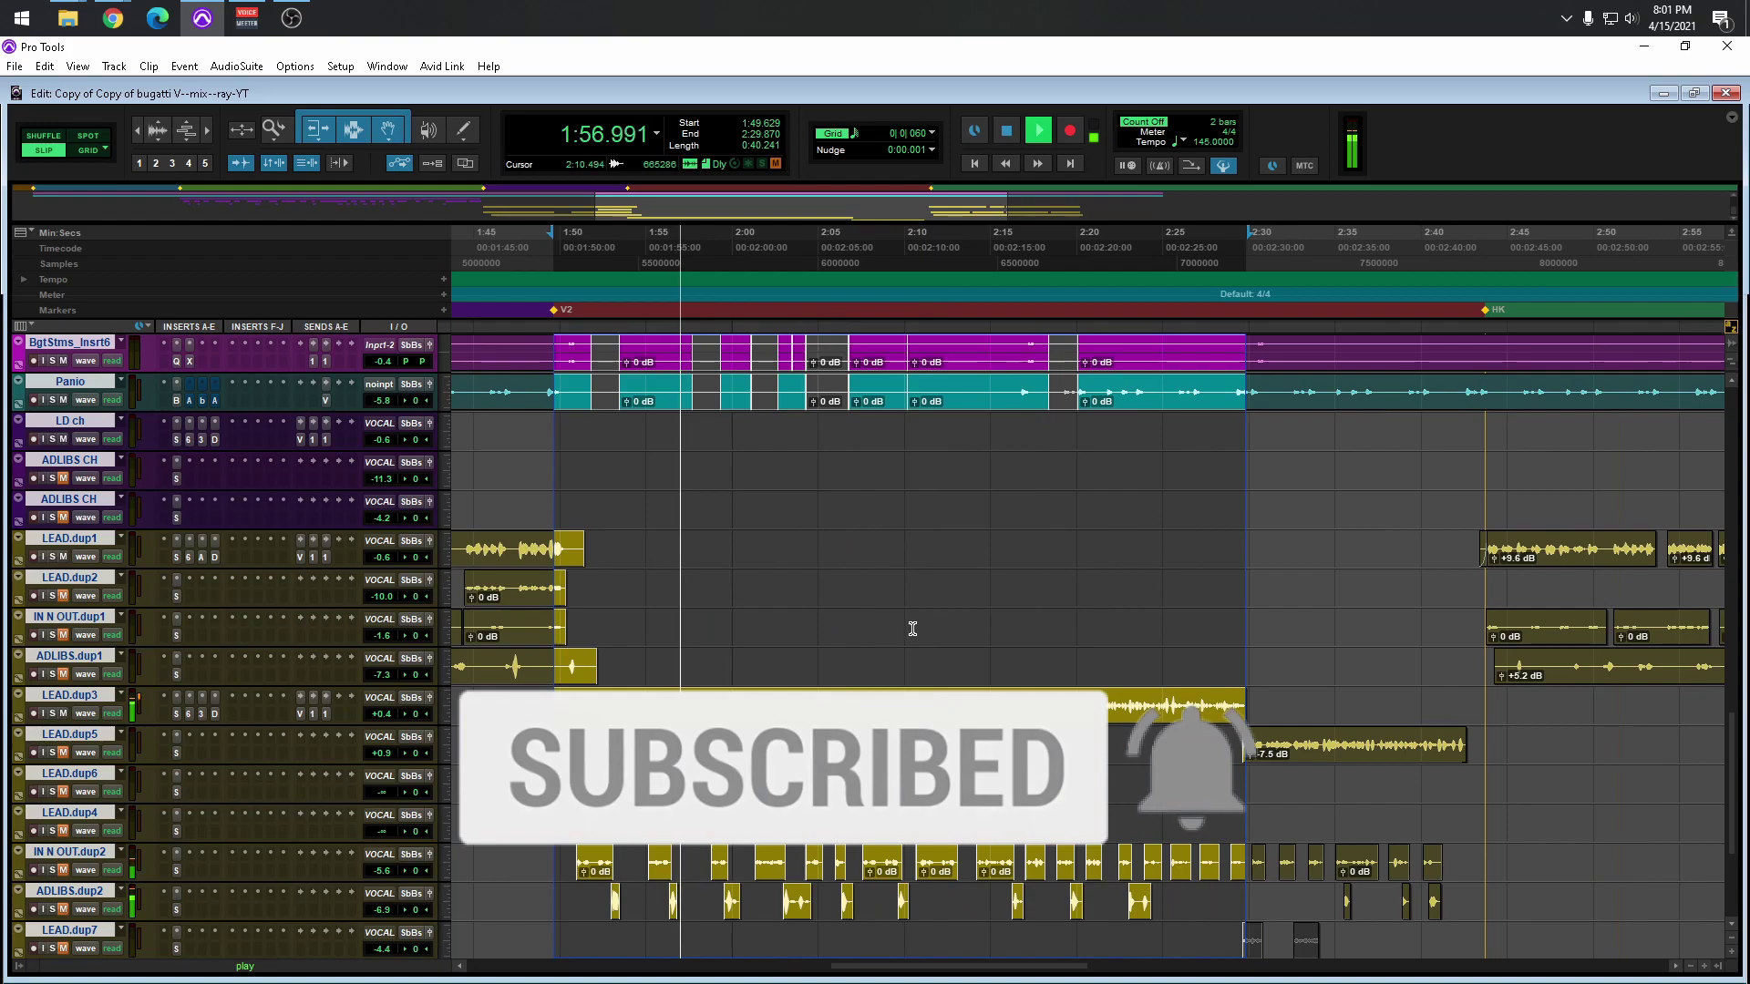
scroll(913, 628, "left", 3)
scroll(915, 628, "up", 2)
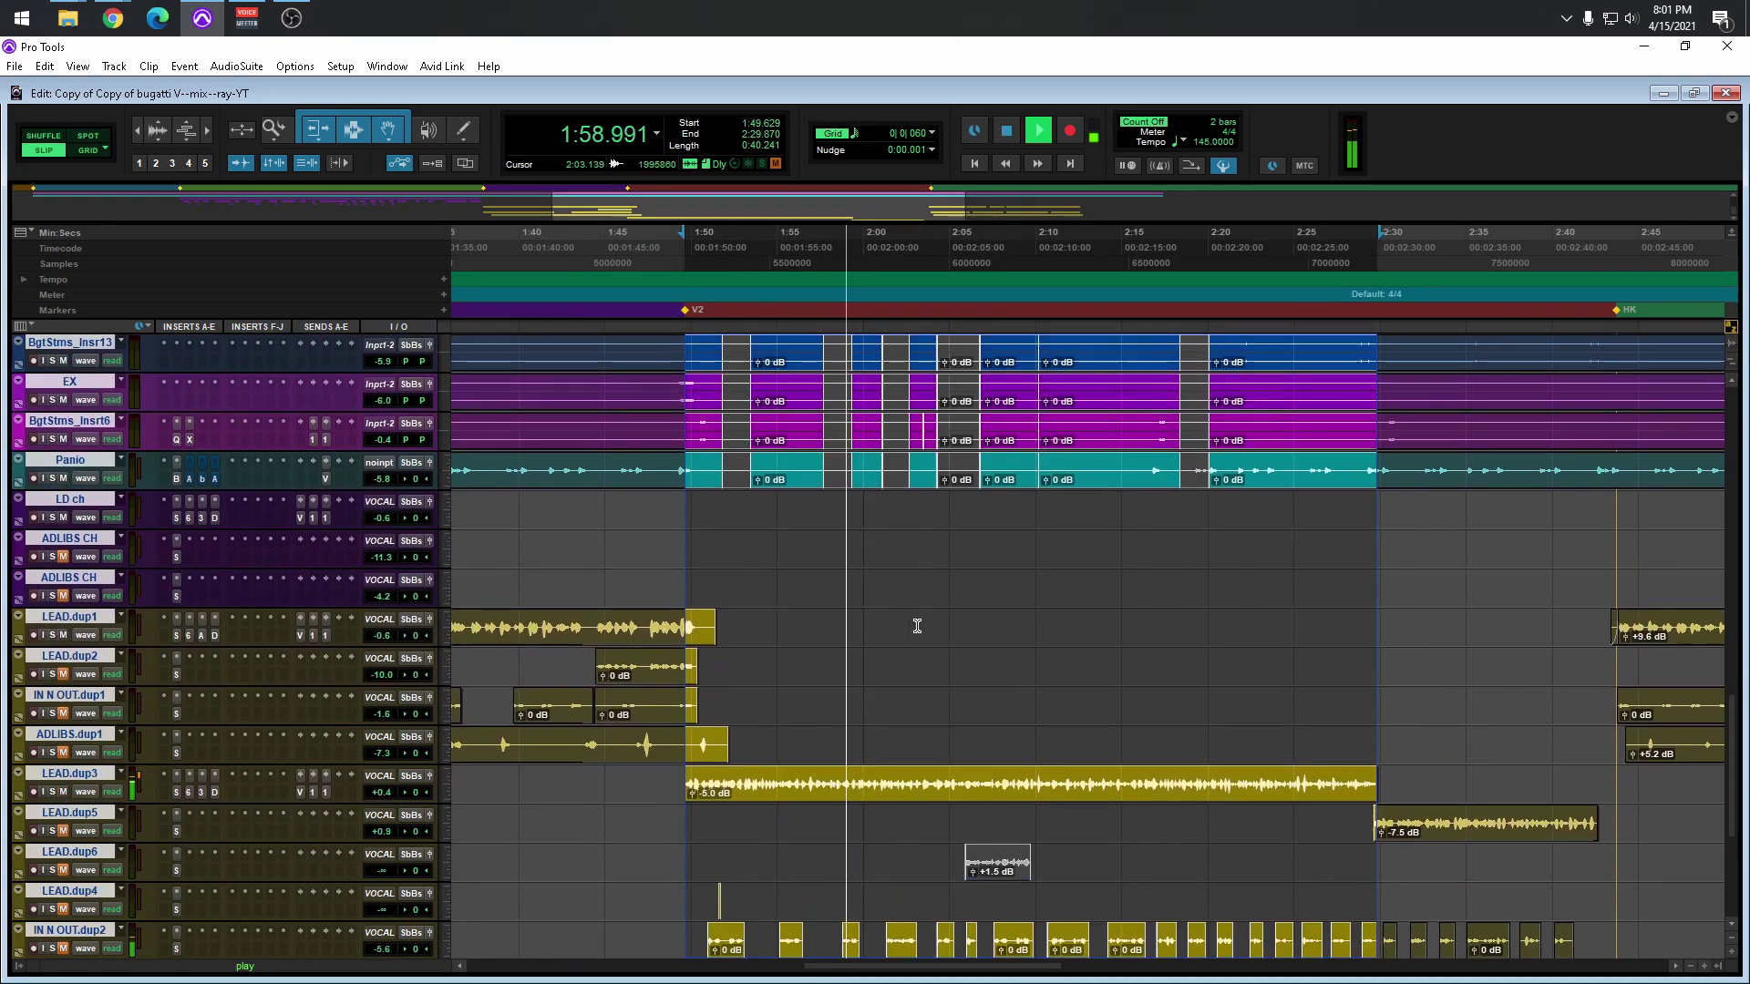
scroll(917, 626, "down", 2)
scroll(919, 626, "up", 9)
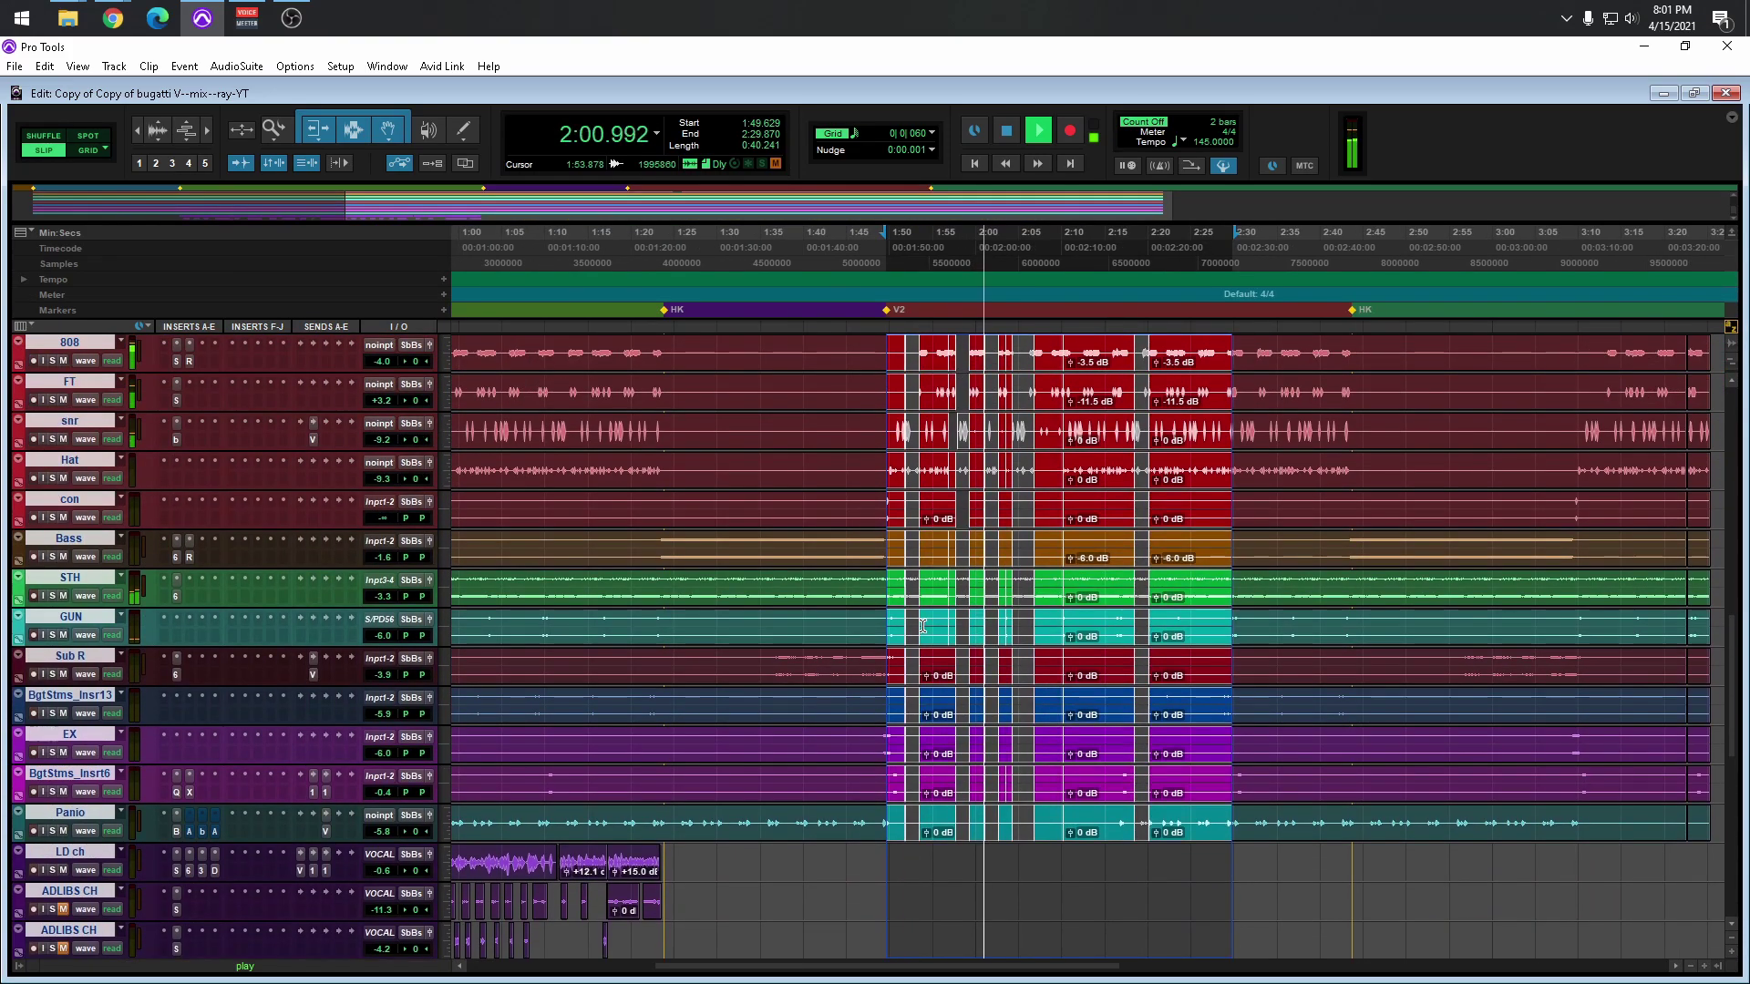
scroll(923, 625, "up", 1)
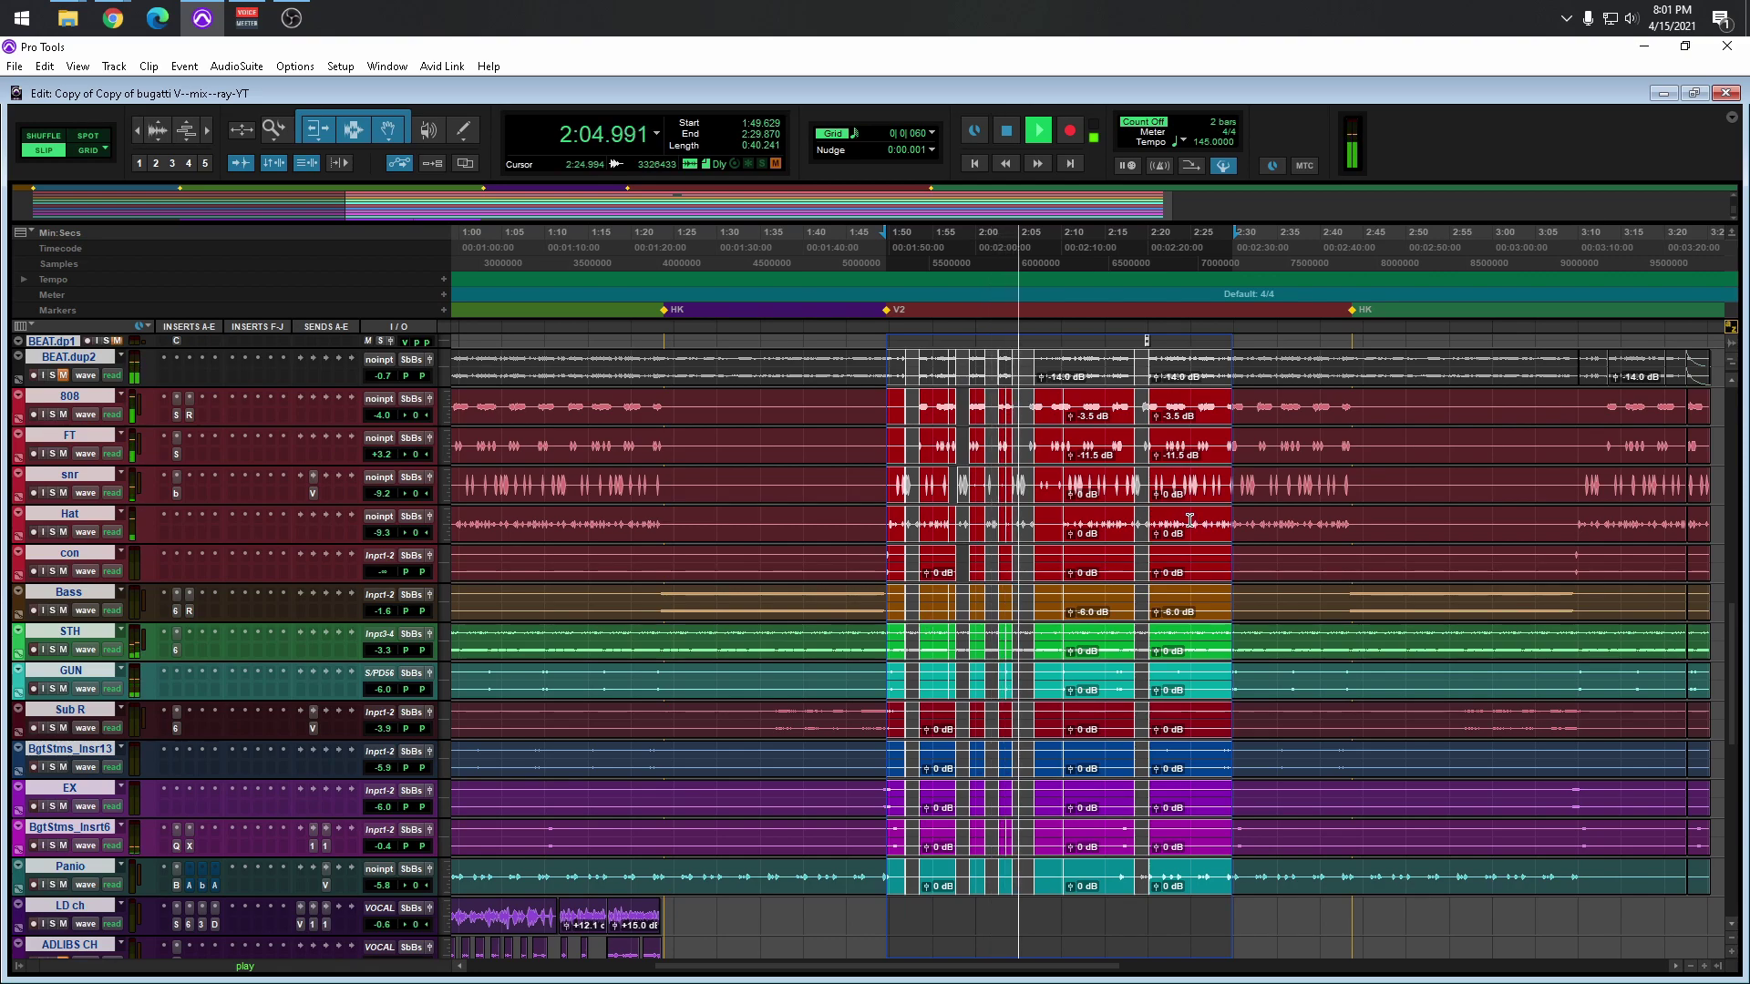
key("space")
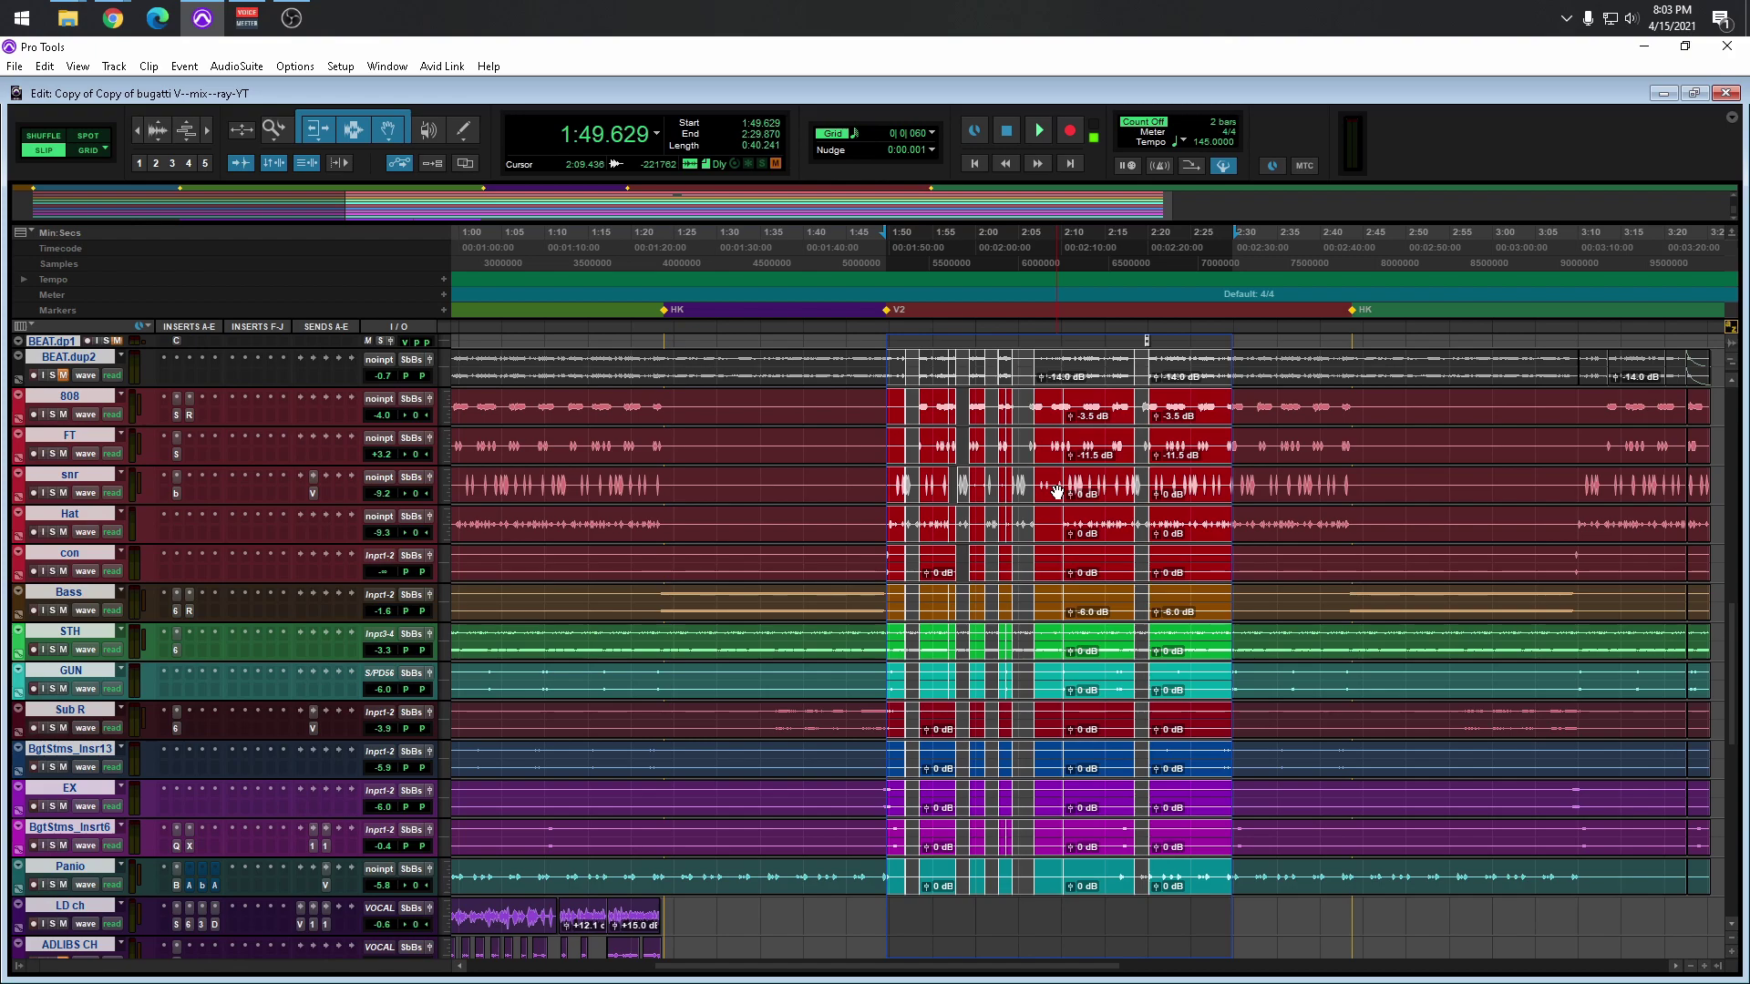
Return to the session start, select the intro clip above the Panio track, and extend the selection across the tracks.
scroll(1058, 492, "up", 3)
scroll(1003, 529, "down", 5)
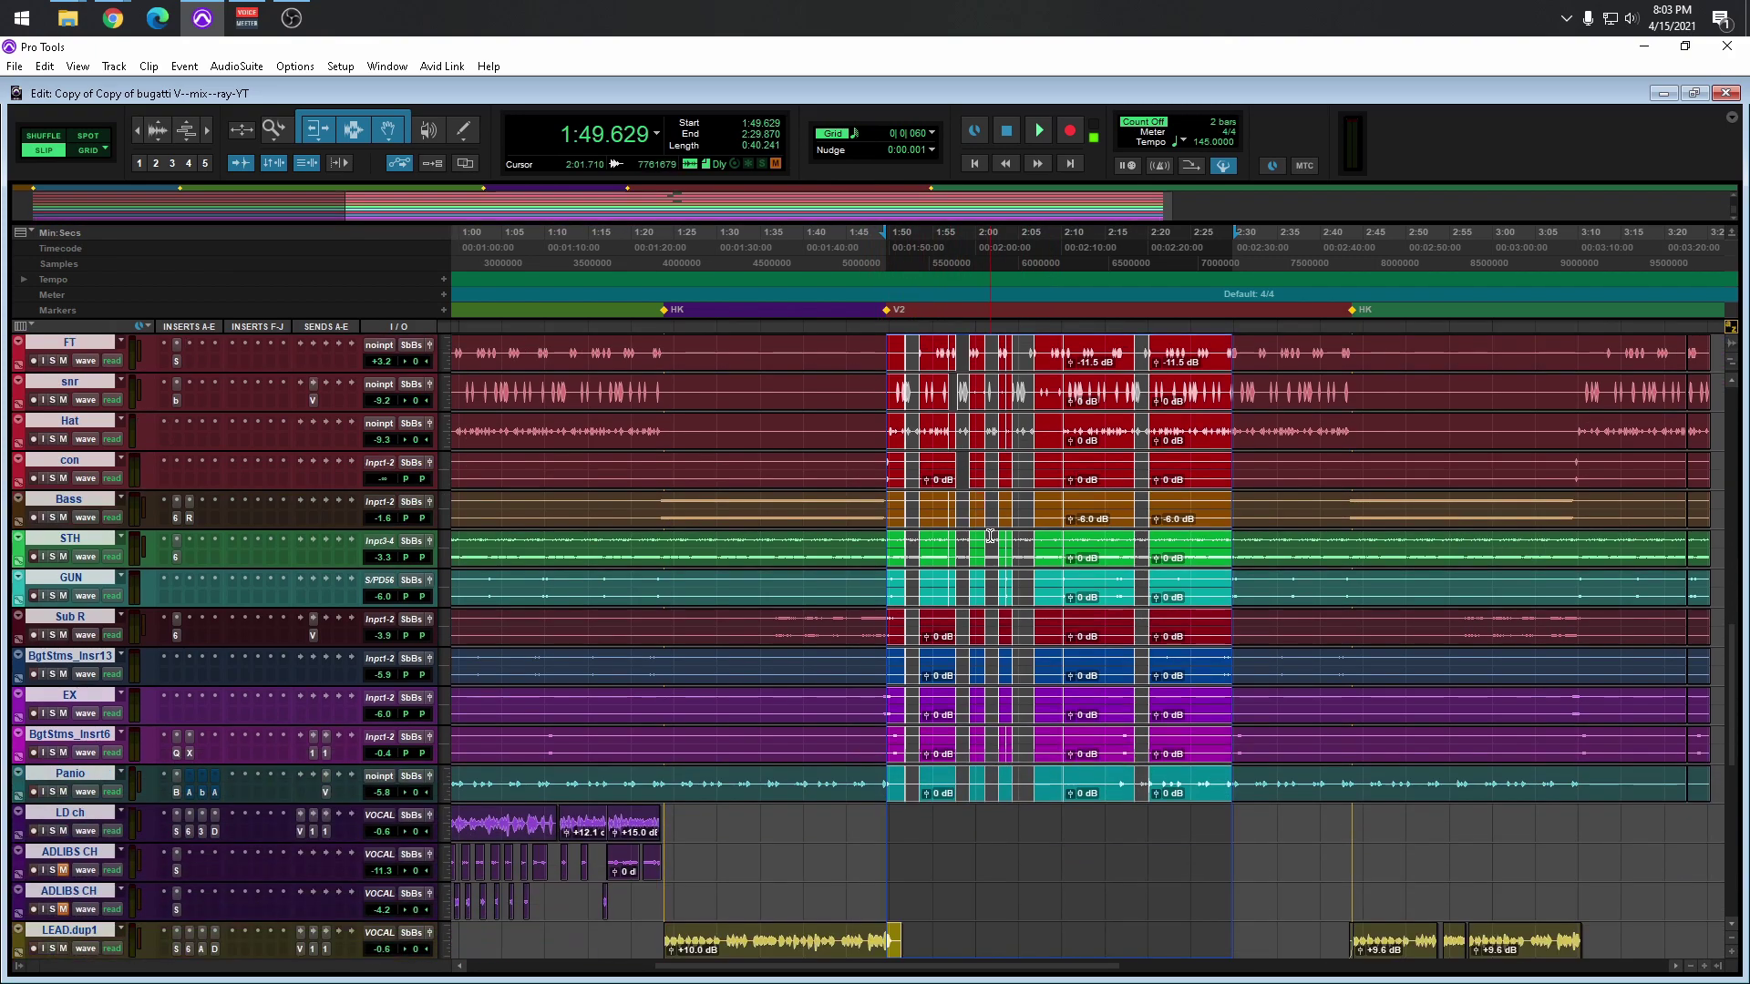
key("Return")
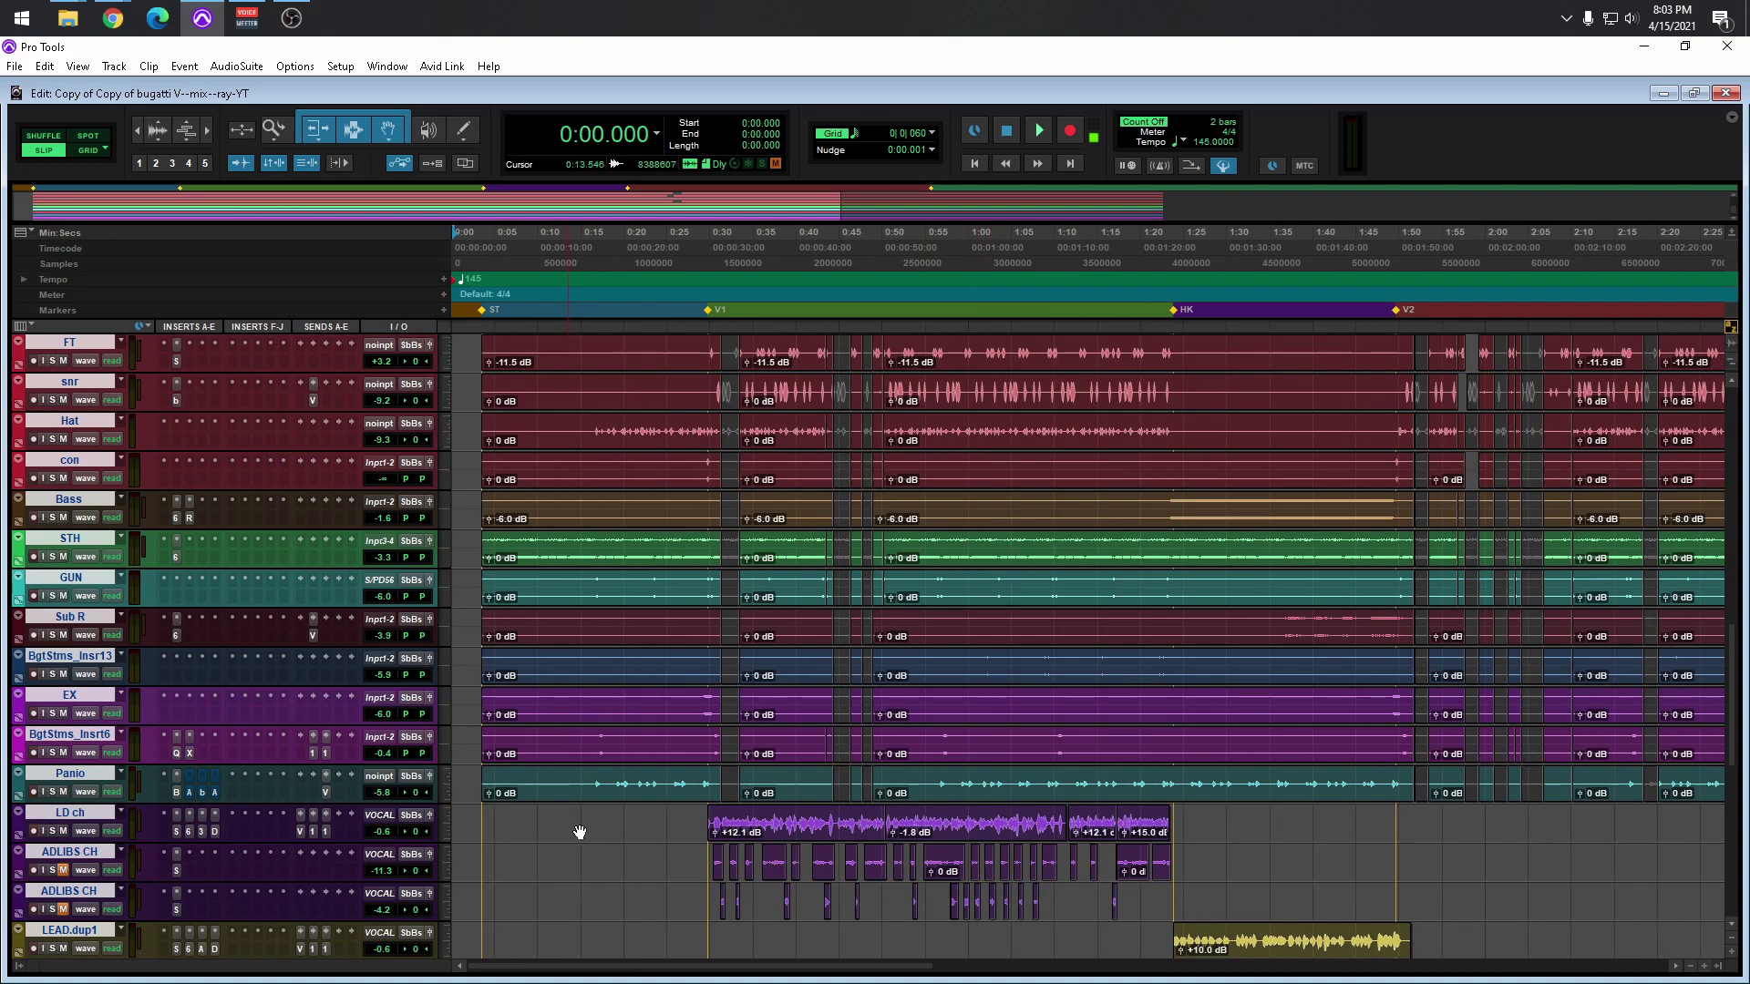
double_click(610, 772)
key("p")
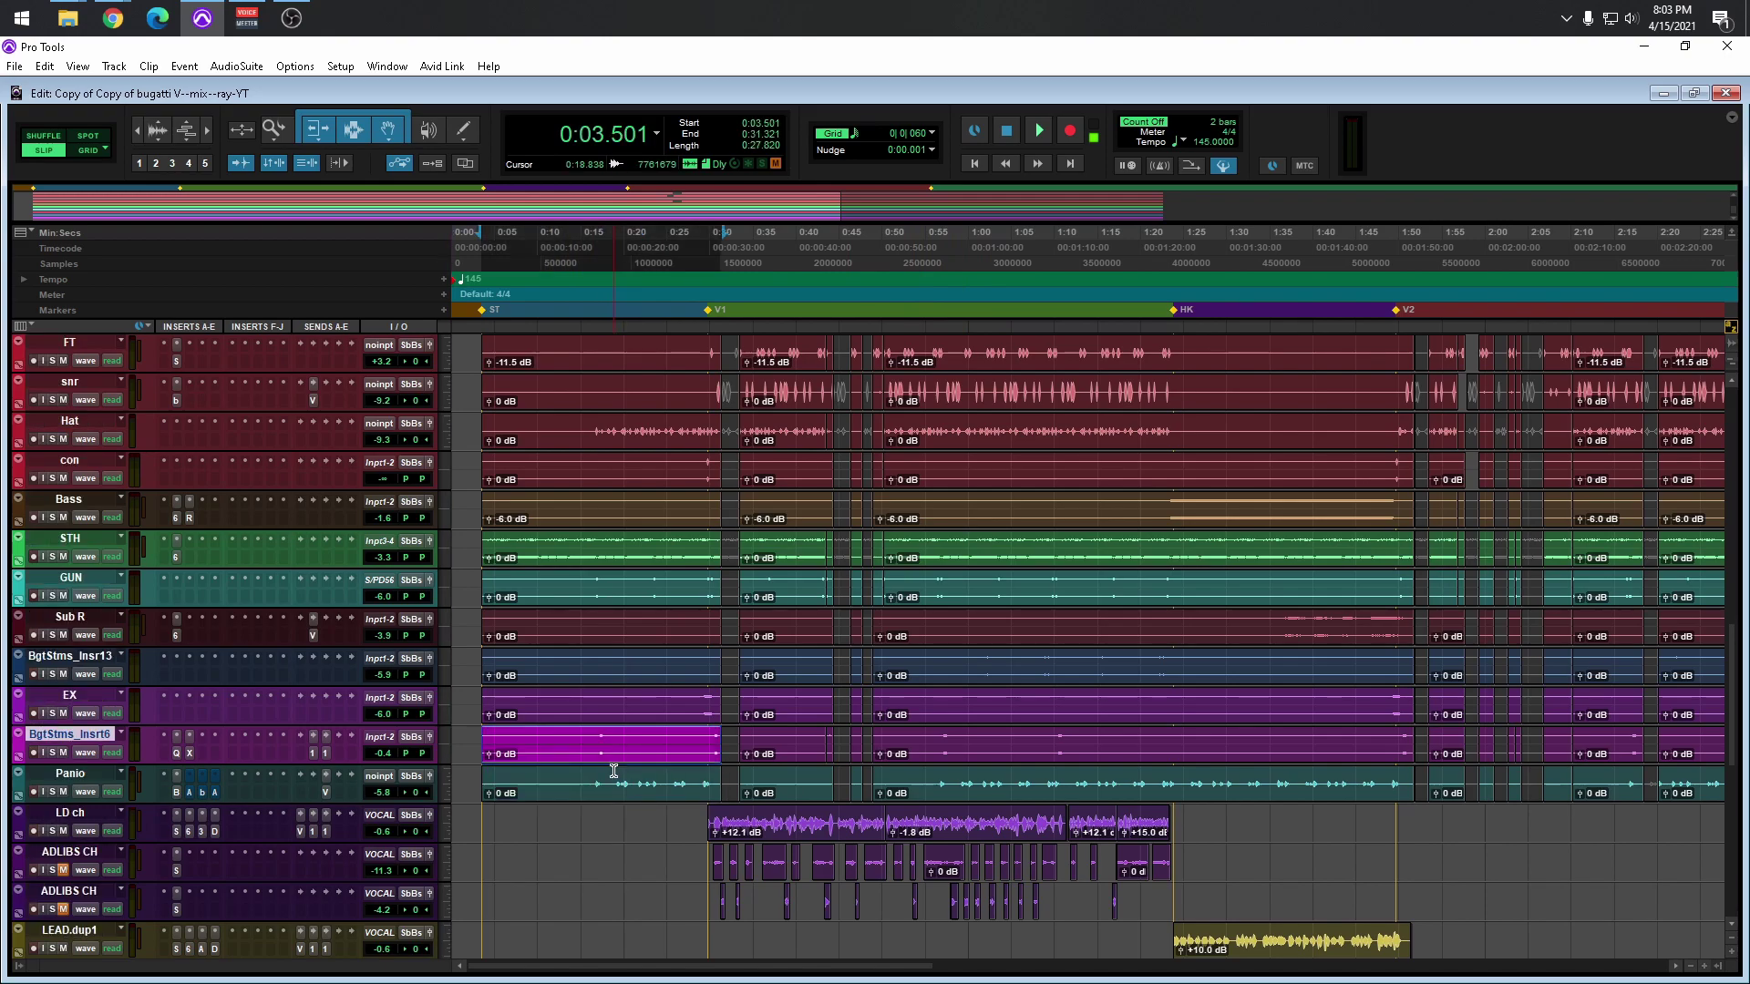
key("shift+semicolon")
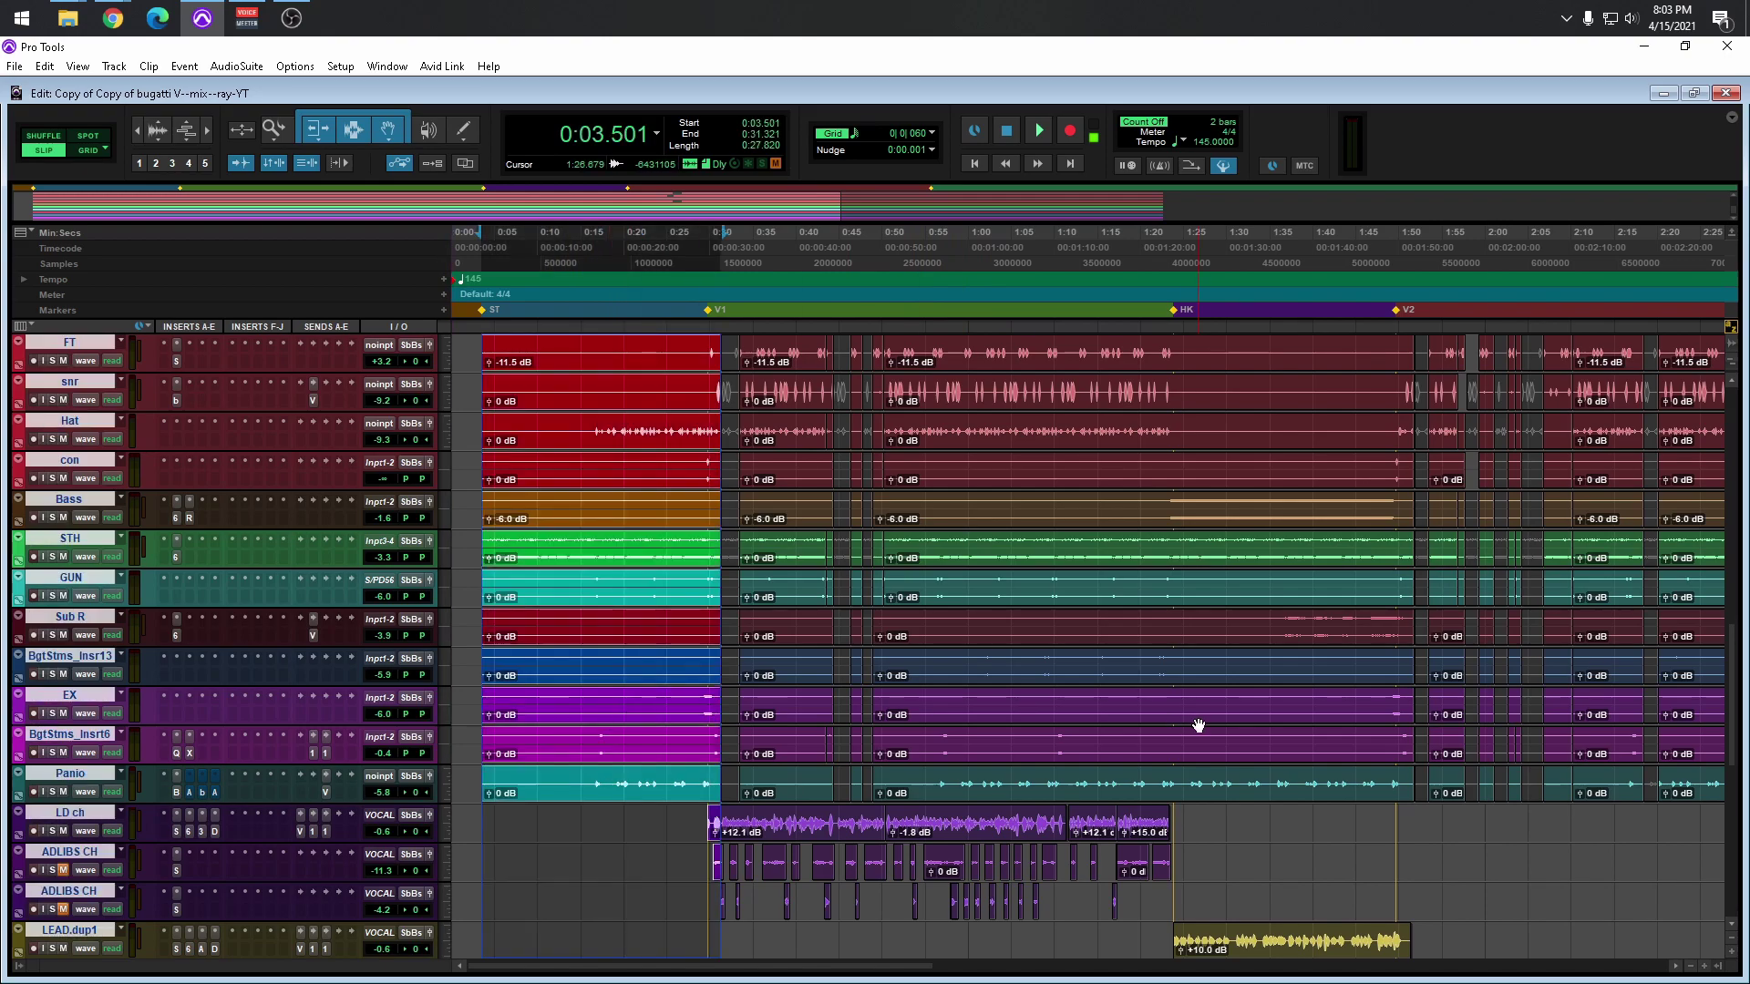
Try cutting a beat drop about 3.4 s long at about 0:10.7 across all beat tracks, and undo the deletion.
left_click(1113, 748)
left_click(566, 796)
left_click_drag(545, 757, 566, 778)
key("Delete")
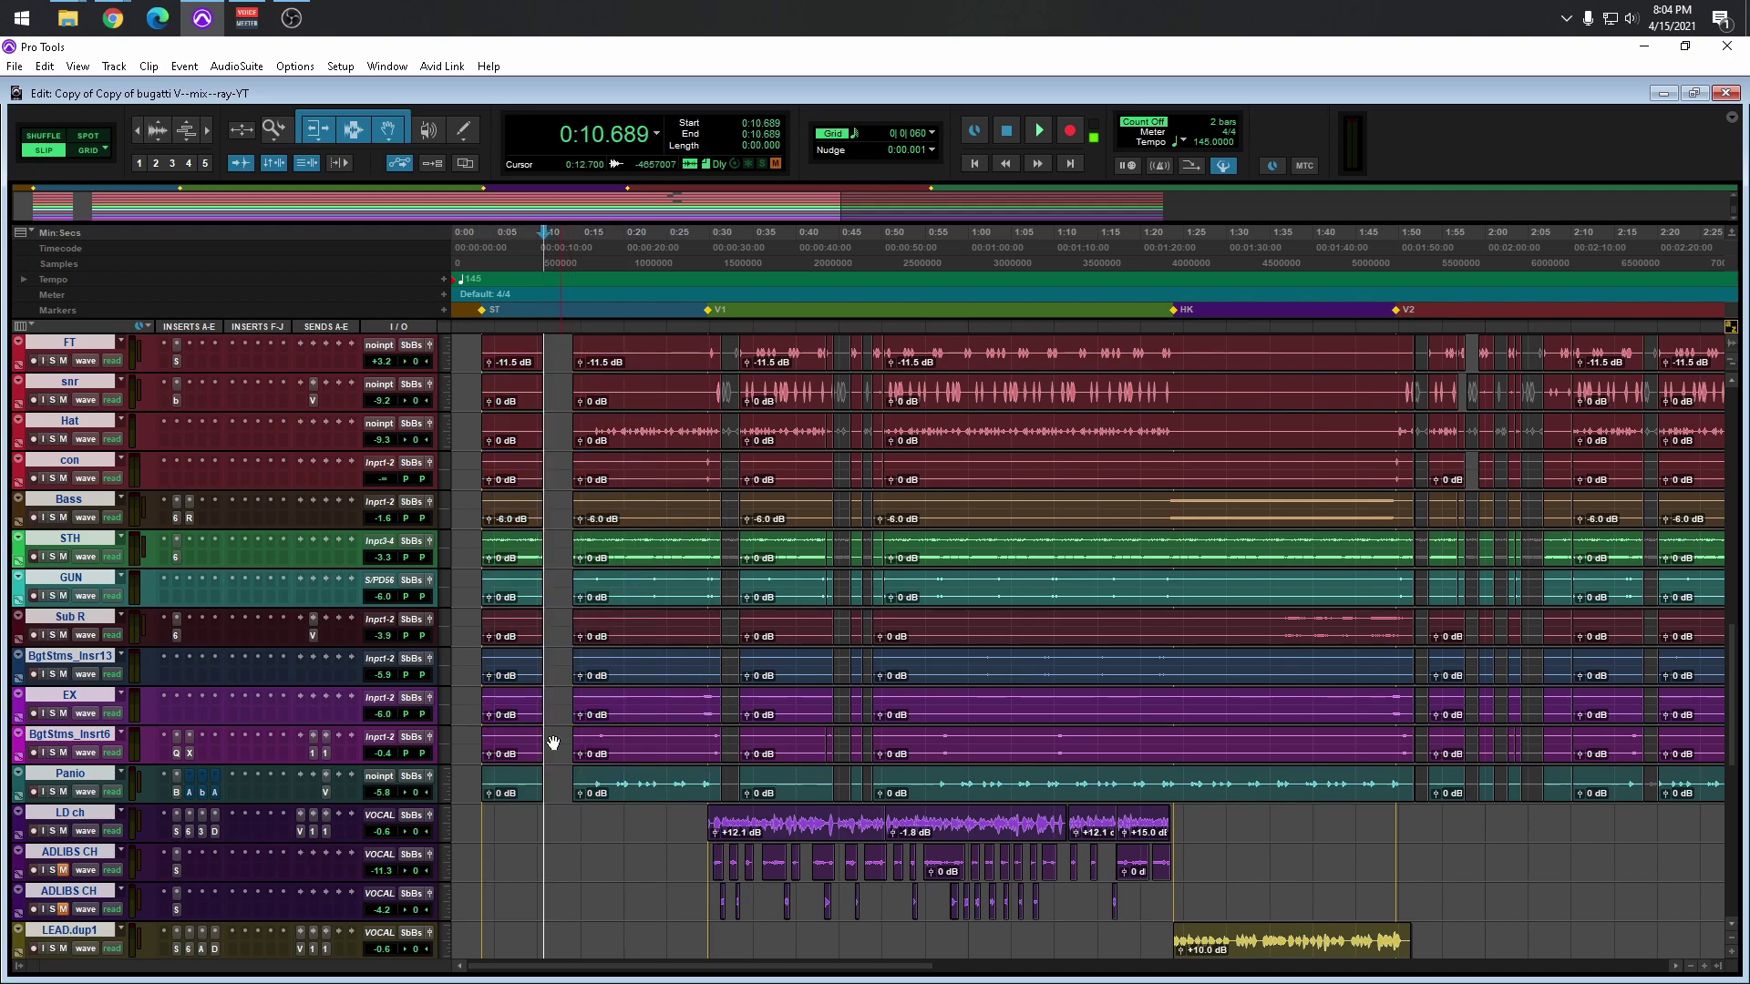
key("ctrl+z")
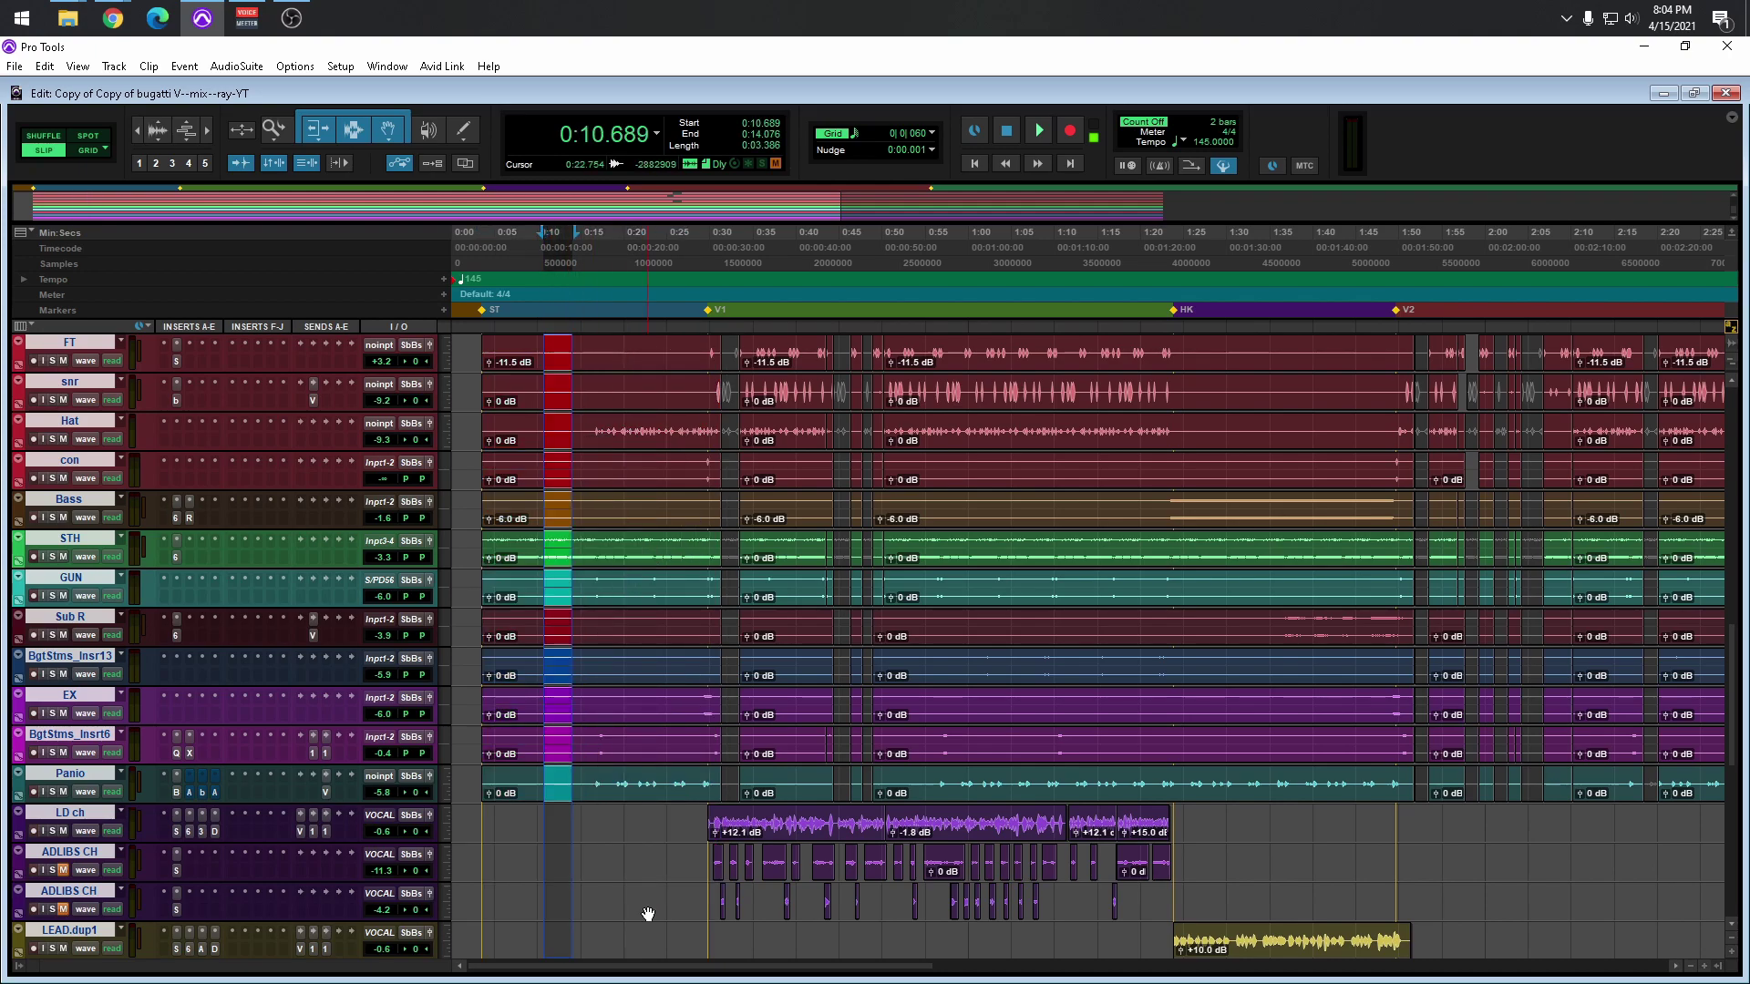
Try deleting the Panio clip's audio from about 0:06.6 to 0:13.9, and undo the deletion.
left_click(571, 777)
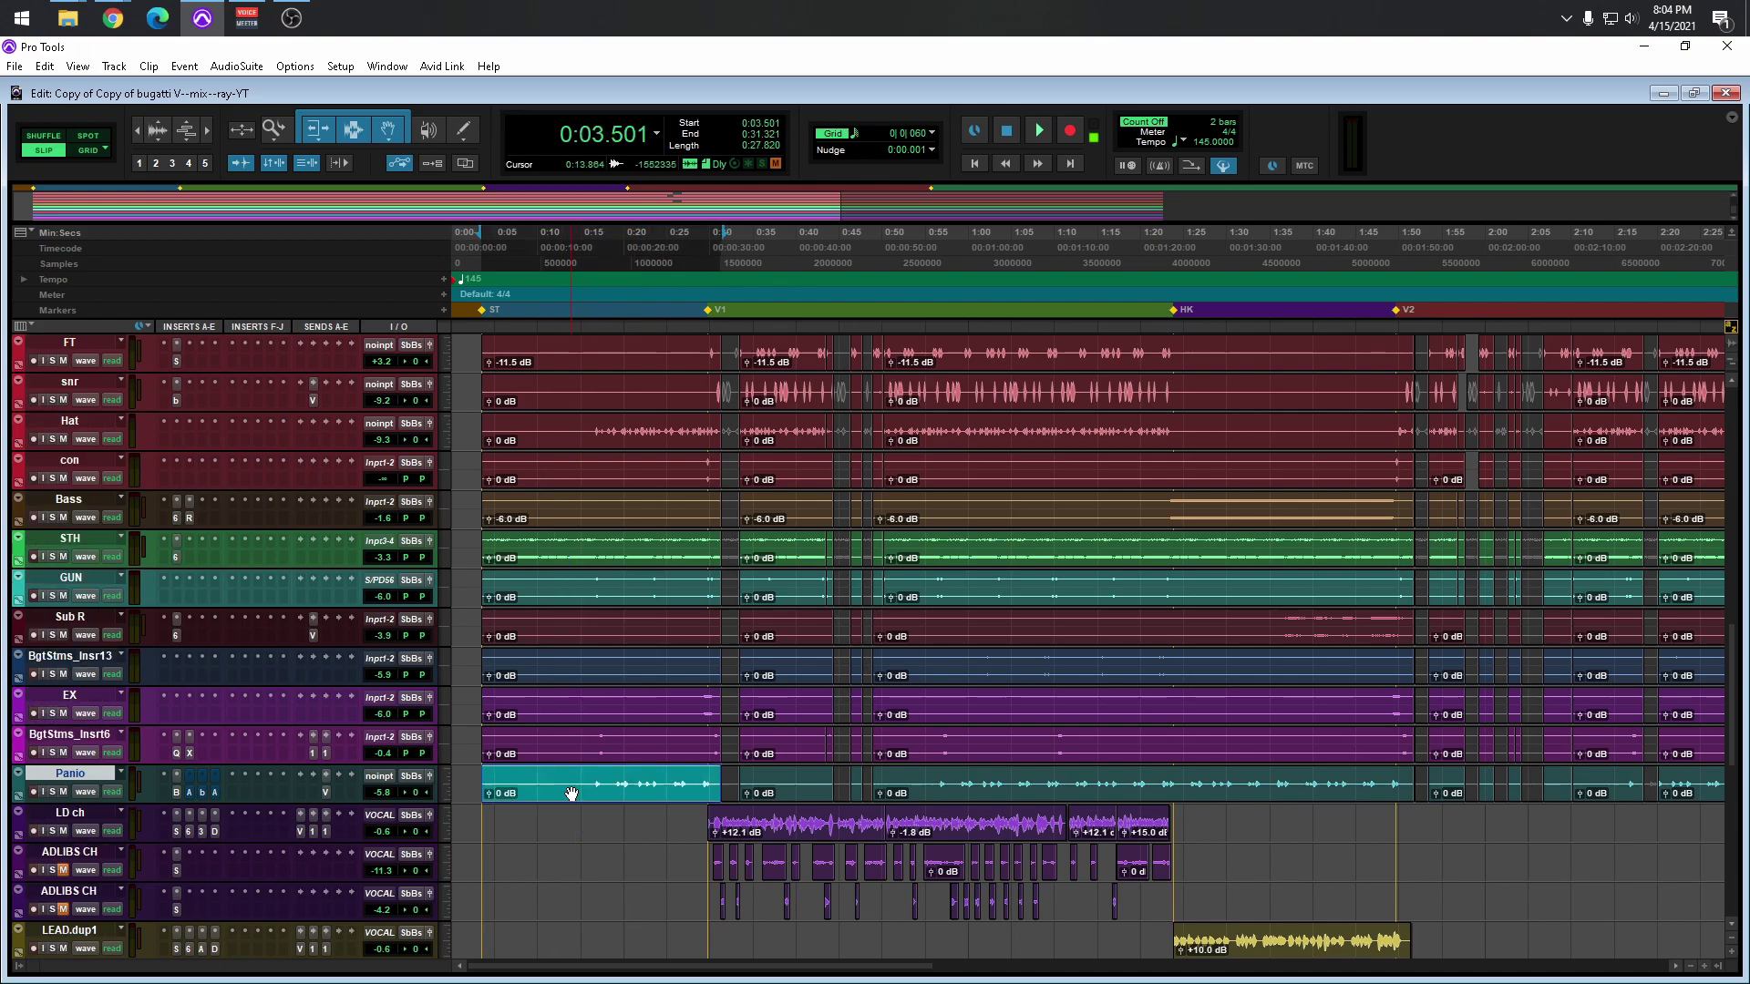
left_click_drag(571, 778, 512, 780)
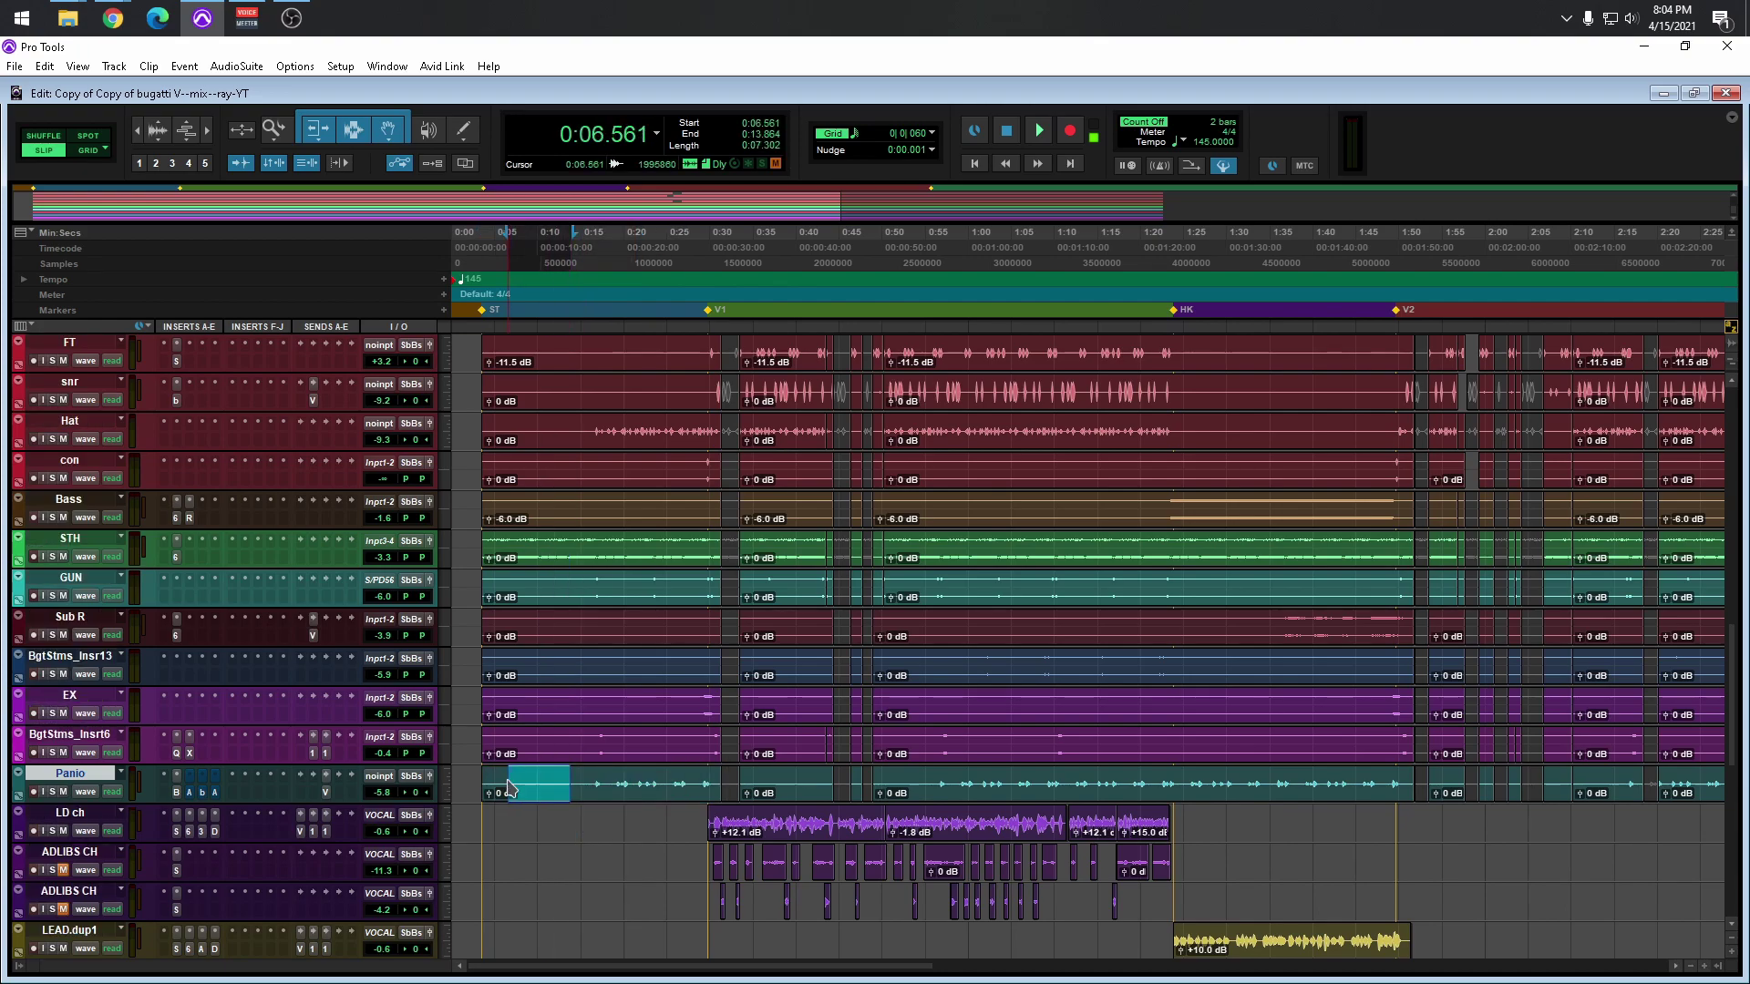
key("Delete")
key("ctrl+z")
Solo the Panio track and open its Big FrEQ equalizer insert.
left_click(540, 781)
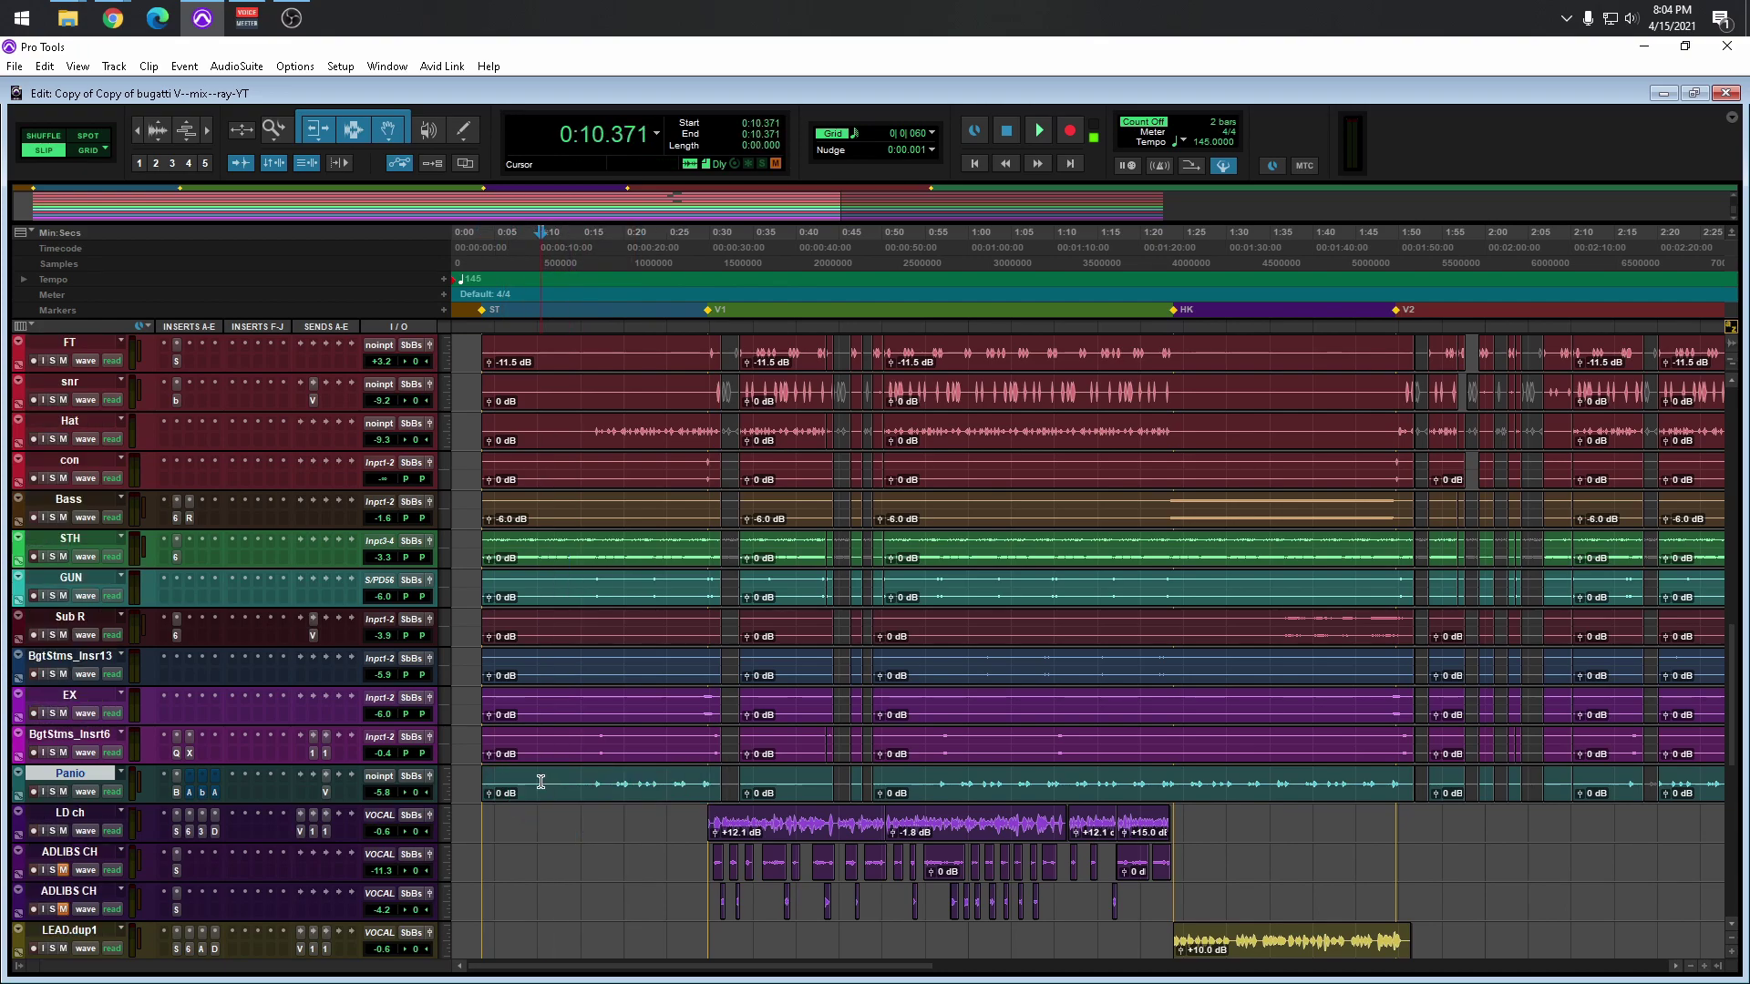
key("Tab")
key("shift+s")
left_click(177, 792)
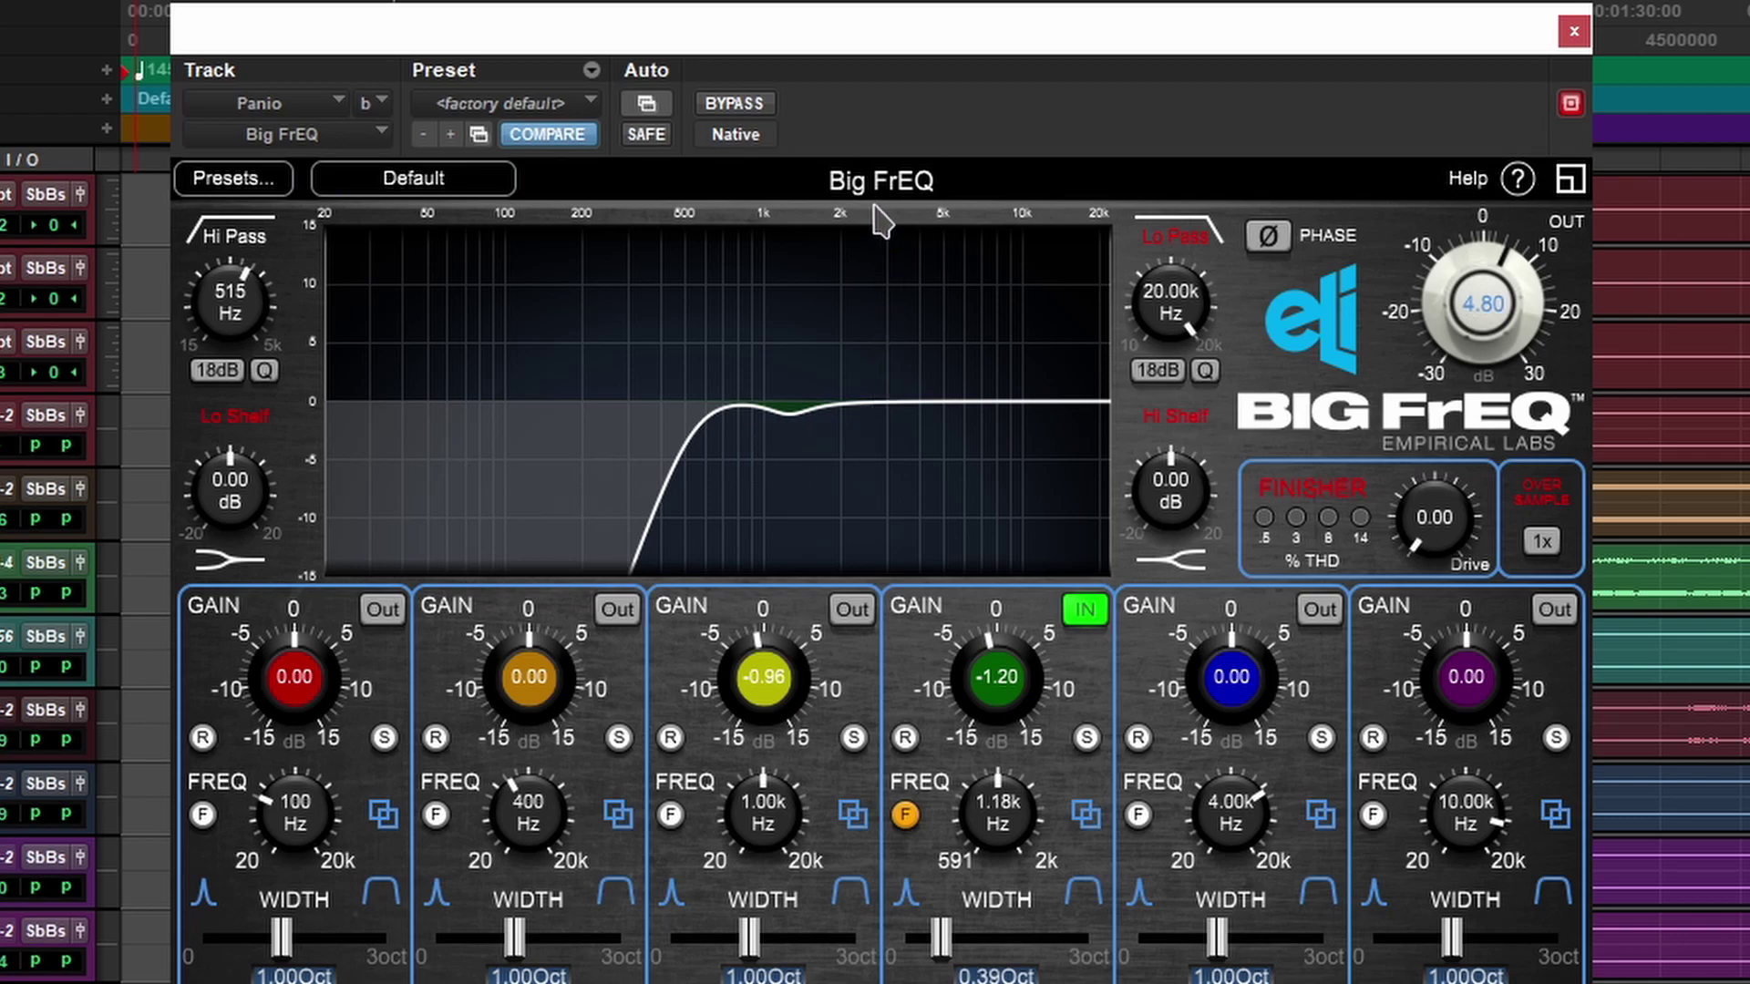
Compare the Panio sound with Big FrEQ bypassed and active.
left_click(737, 103)
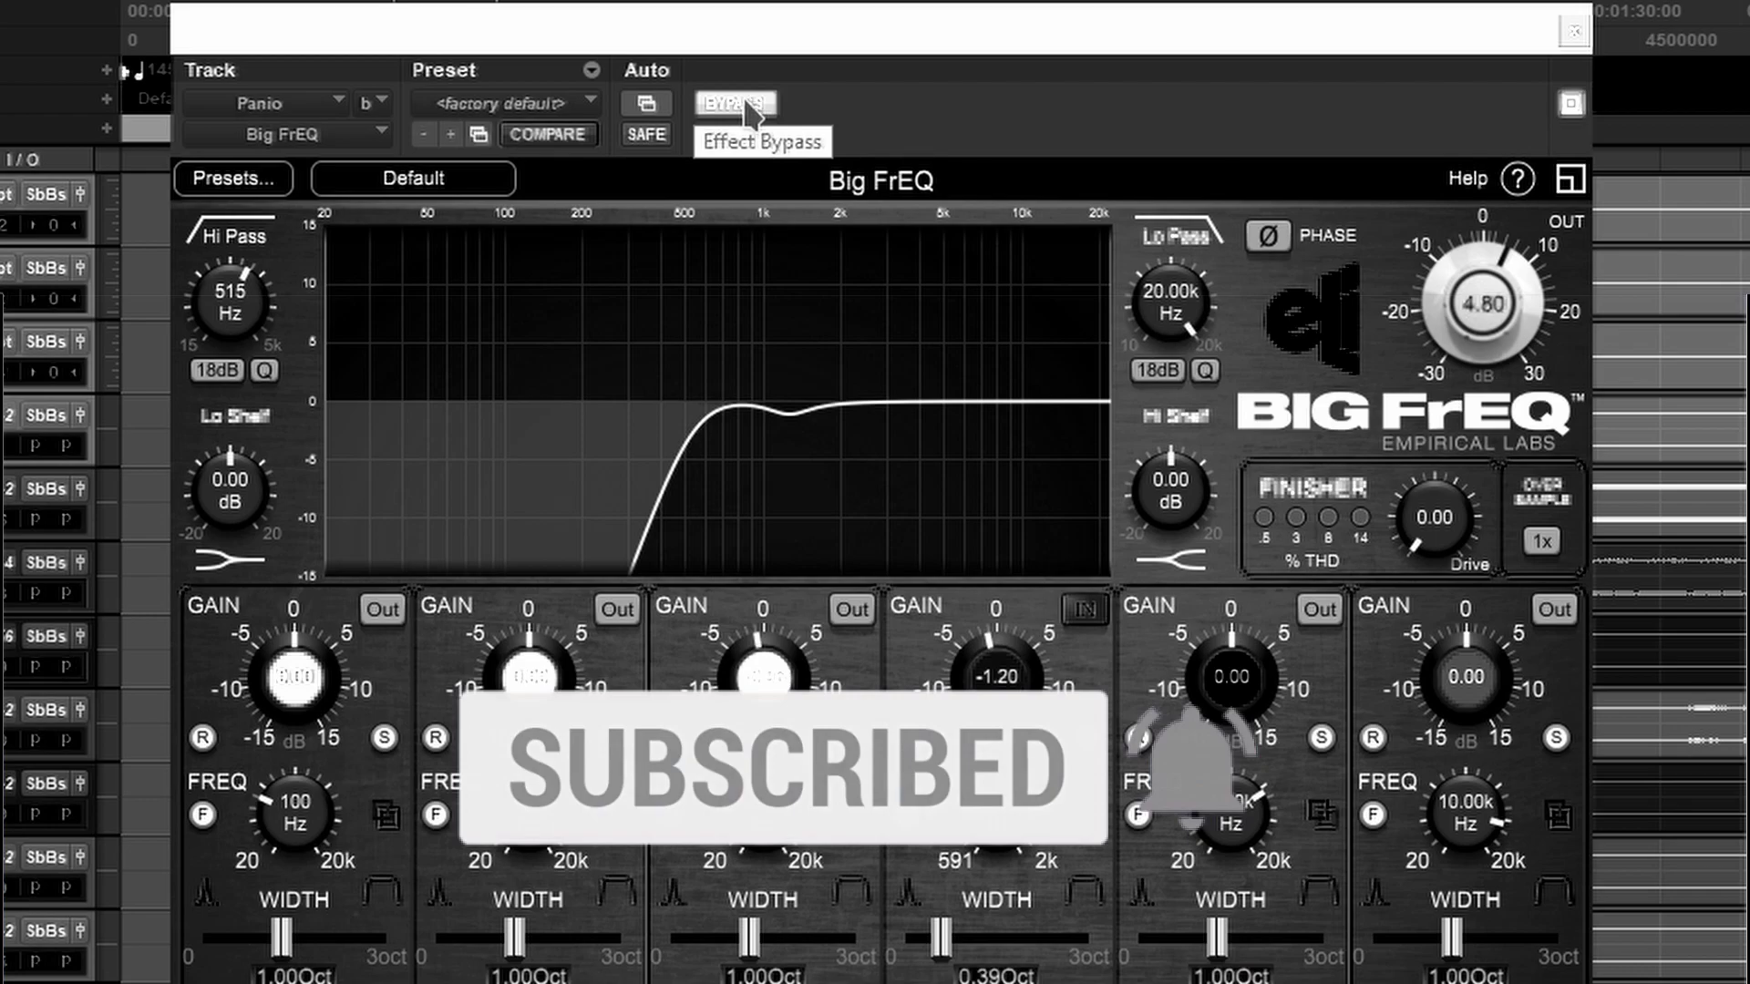
left_click(740, 105)
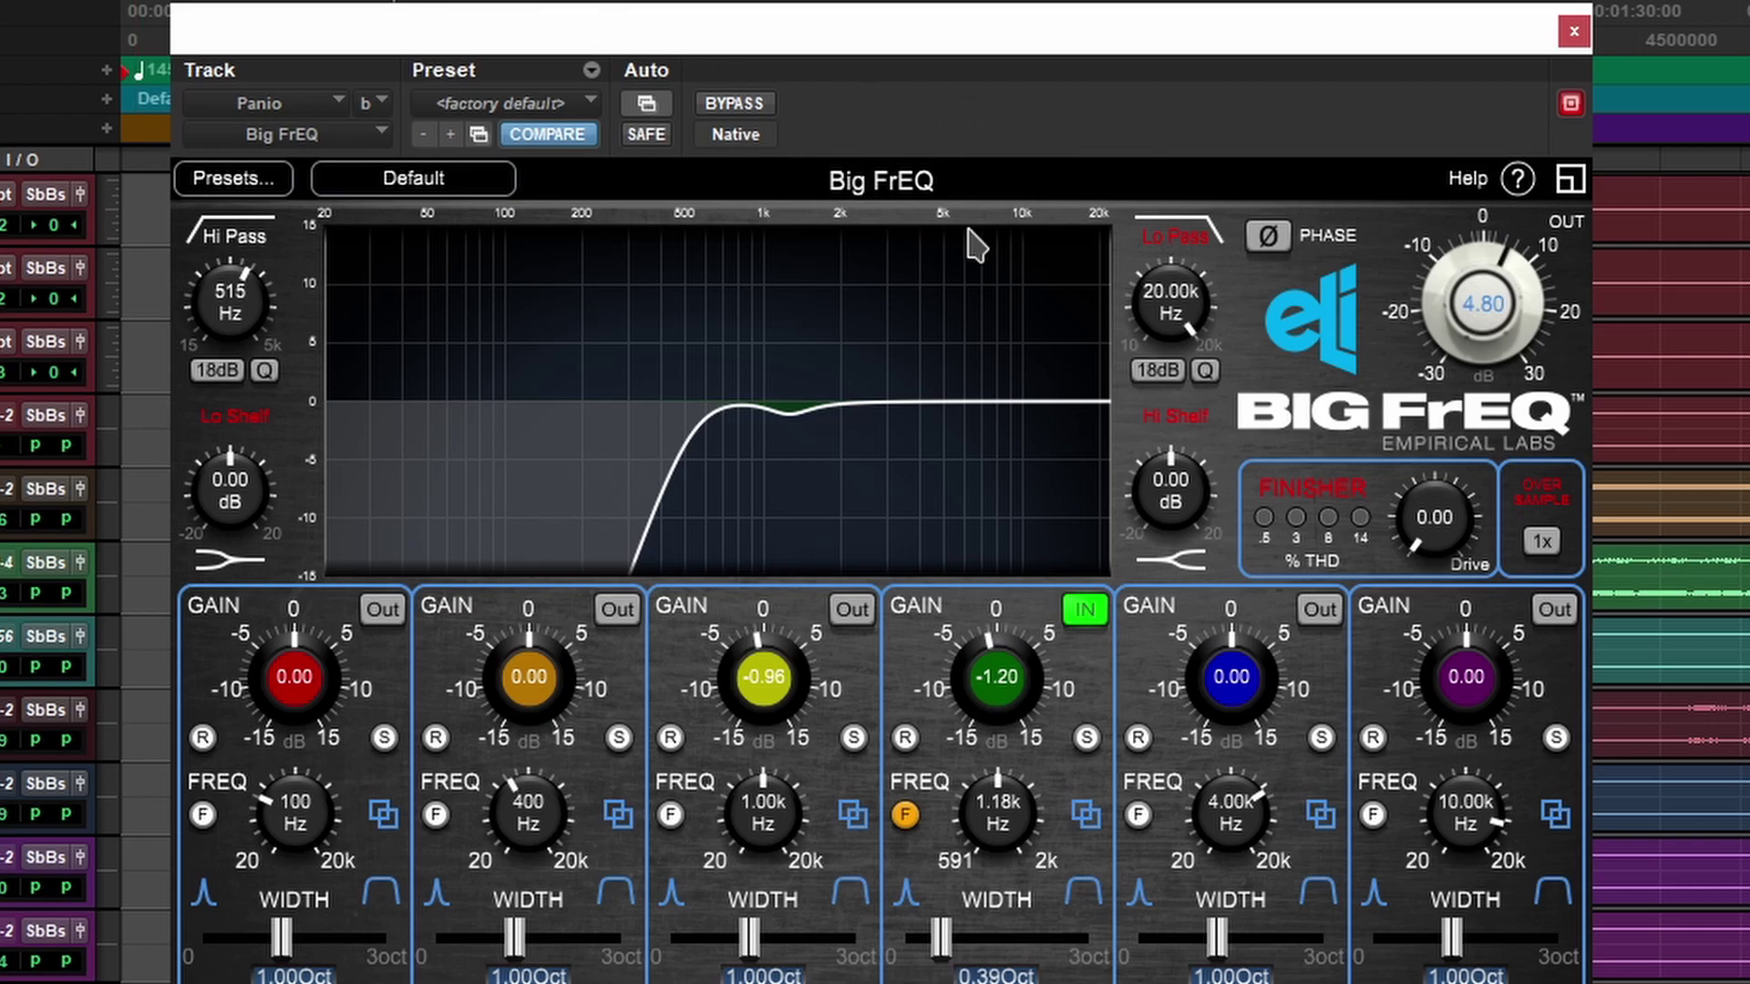
Turn off the 515 Hz high-pass filter and compare the sound with the 1.18 kHz cut out and in.
left_click(234, 237)
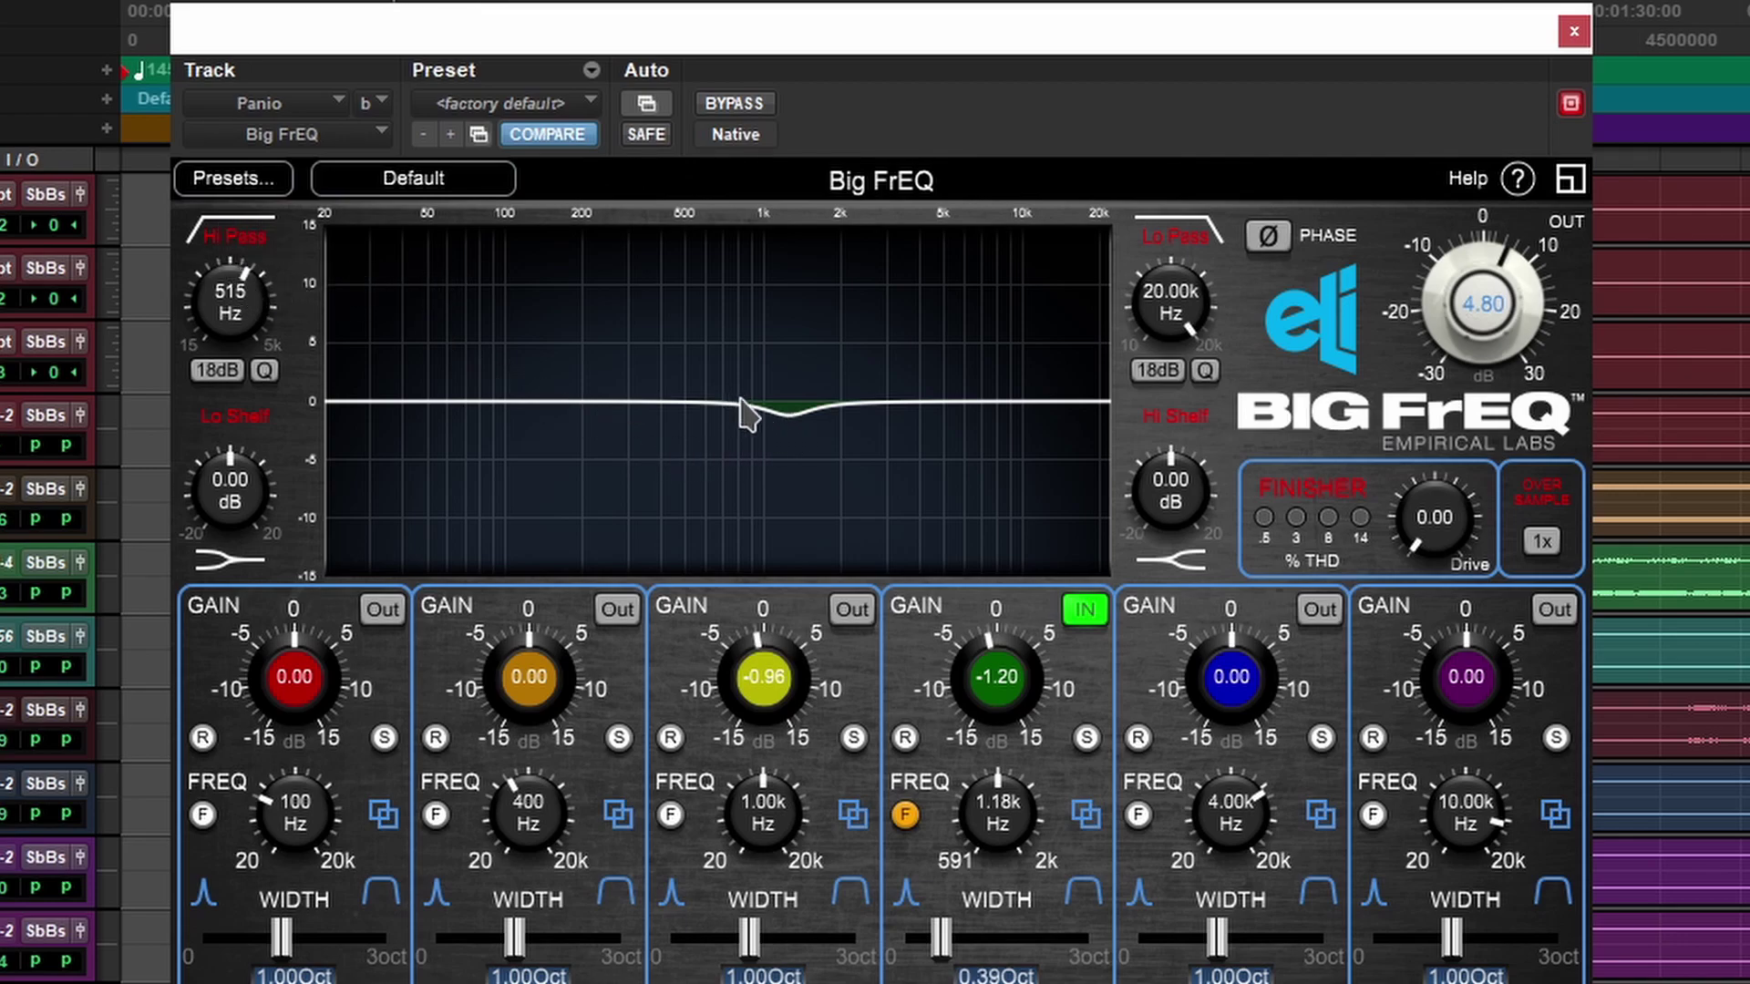
left_click(1085, 612)
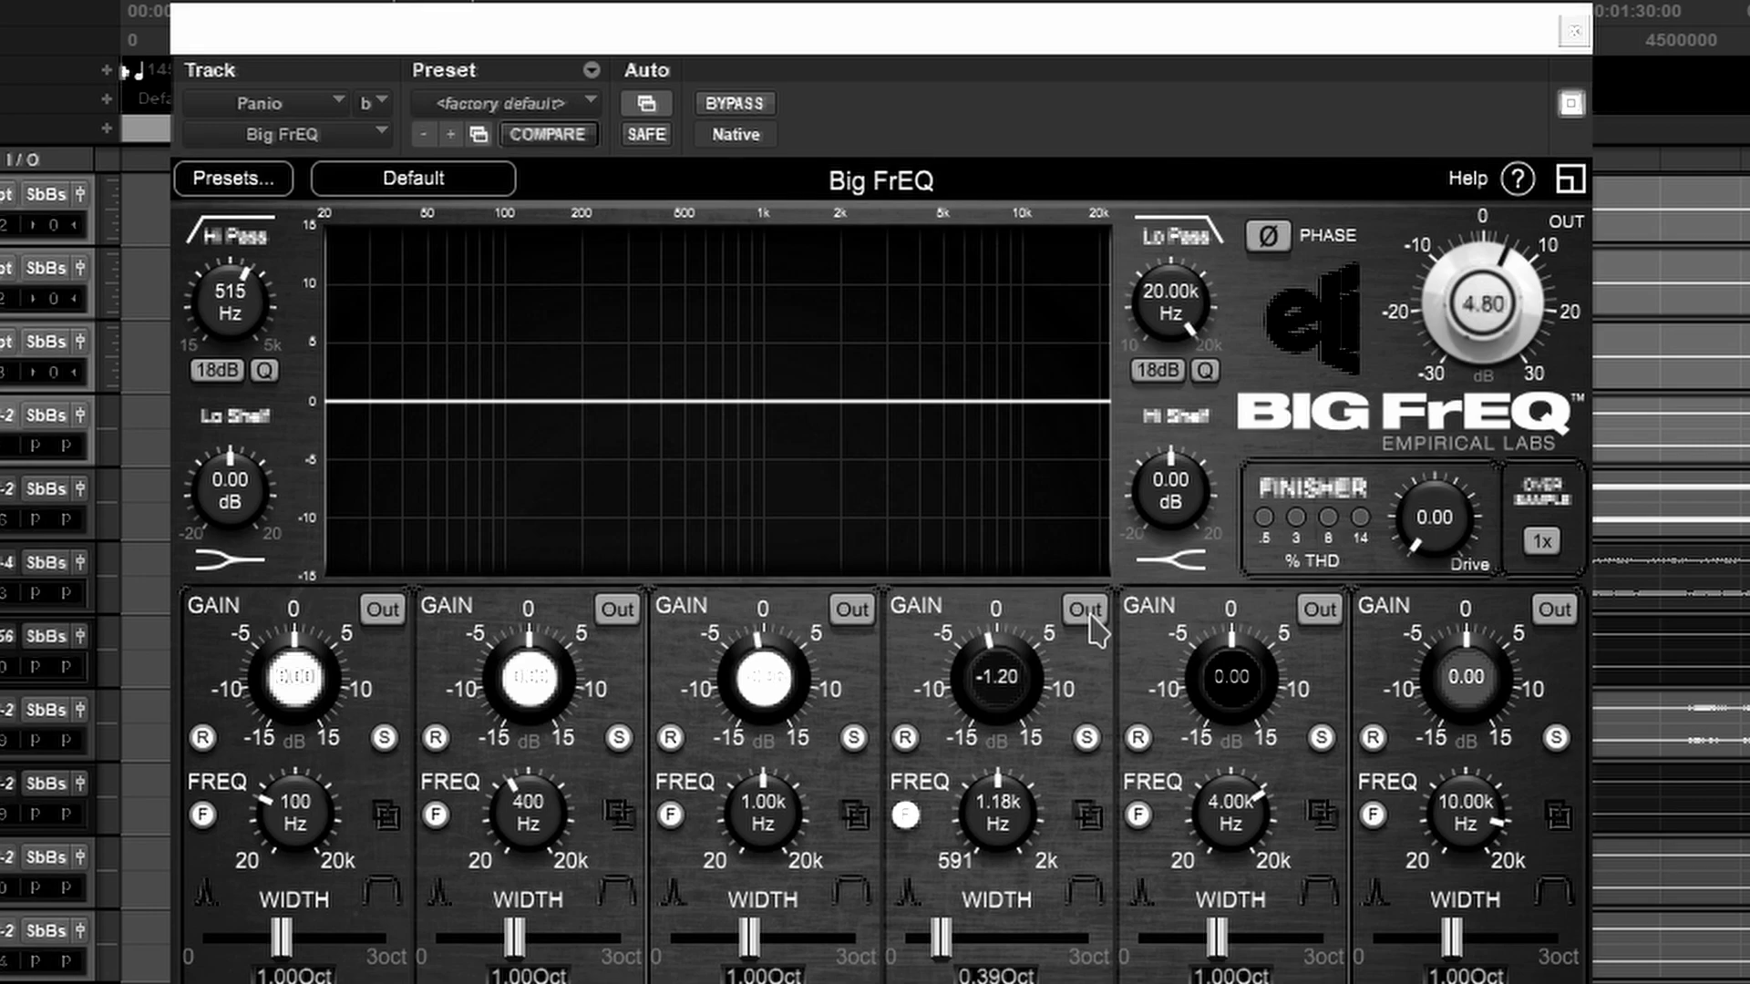
left_click(1091, 618)
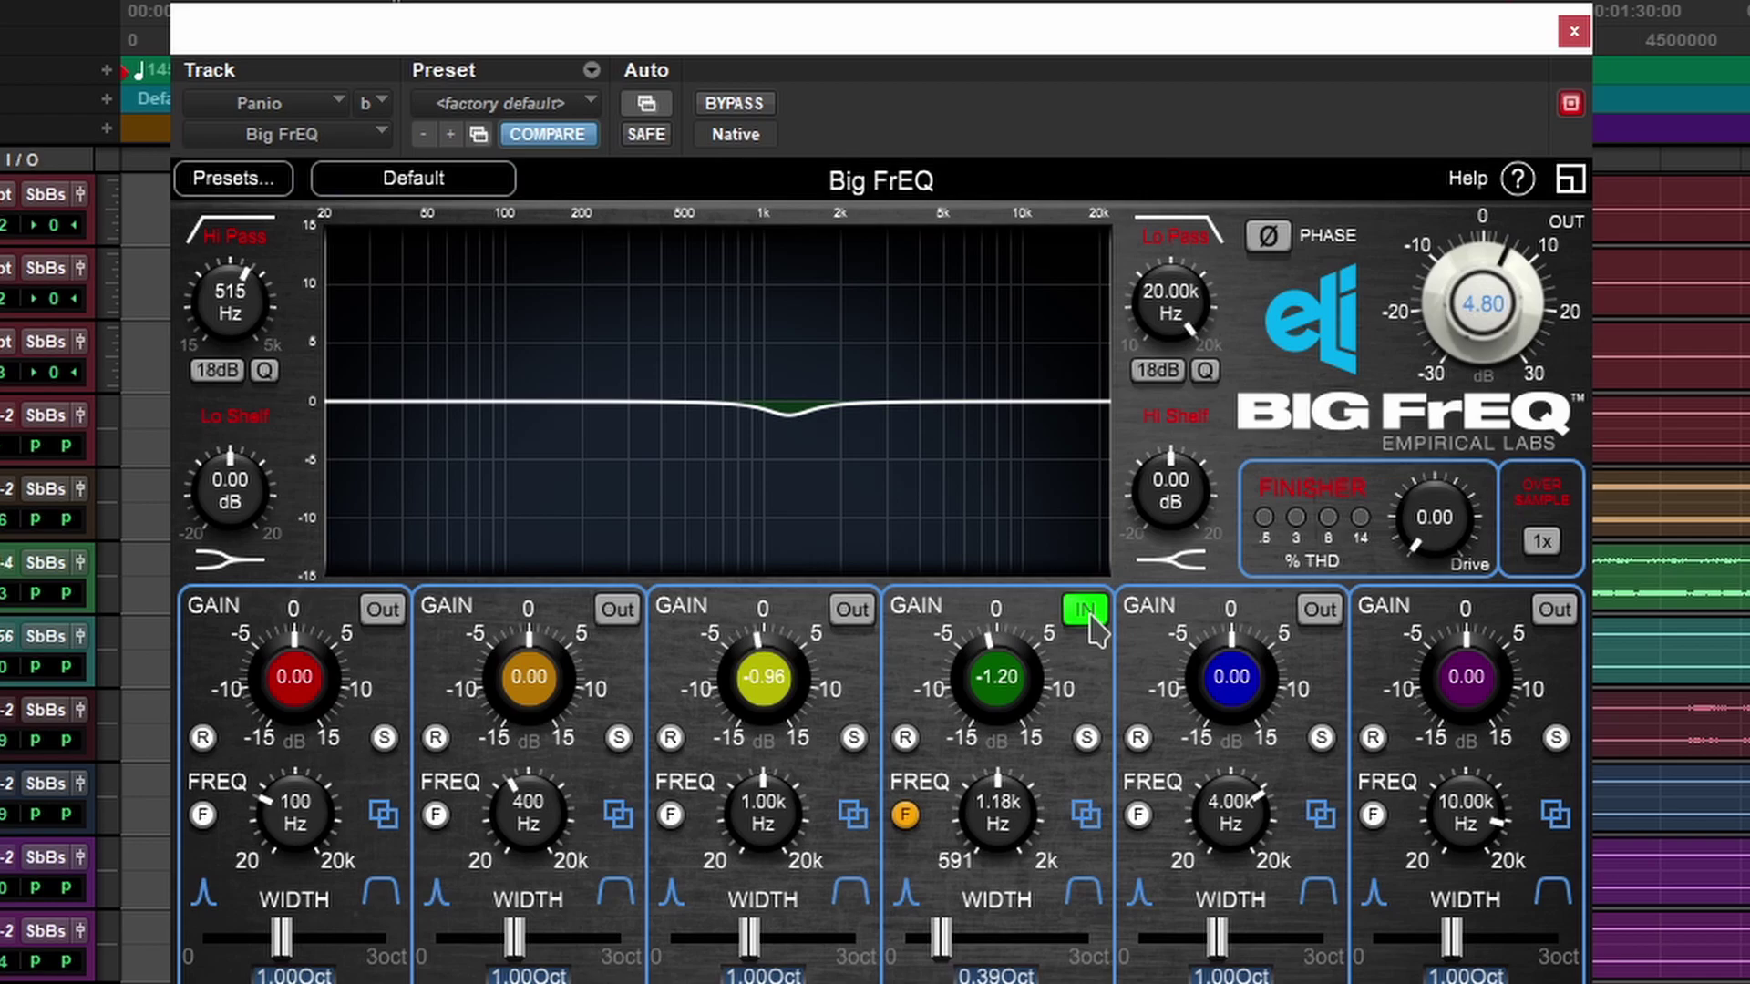
left_click(1091, 618)
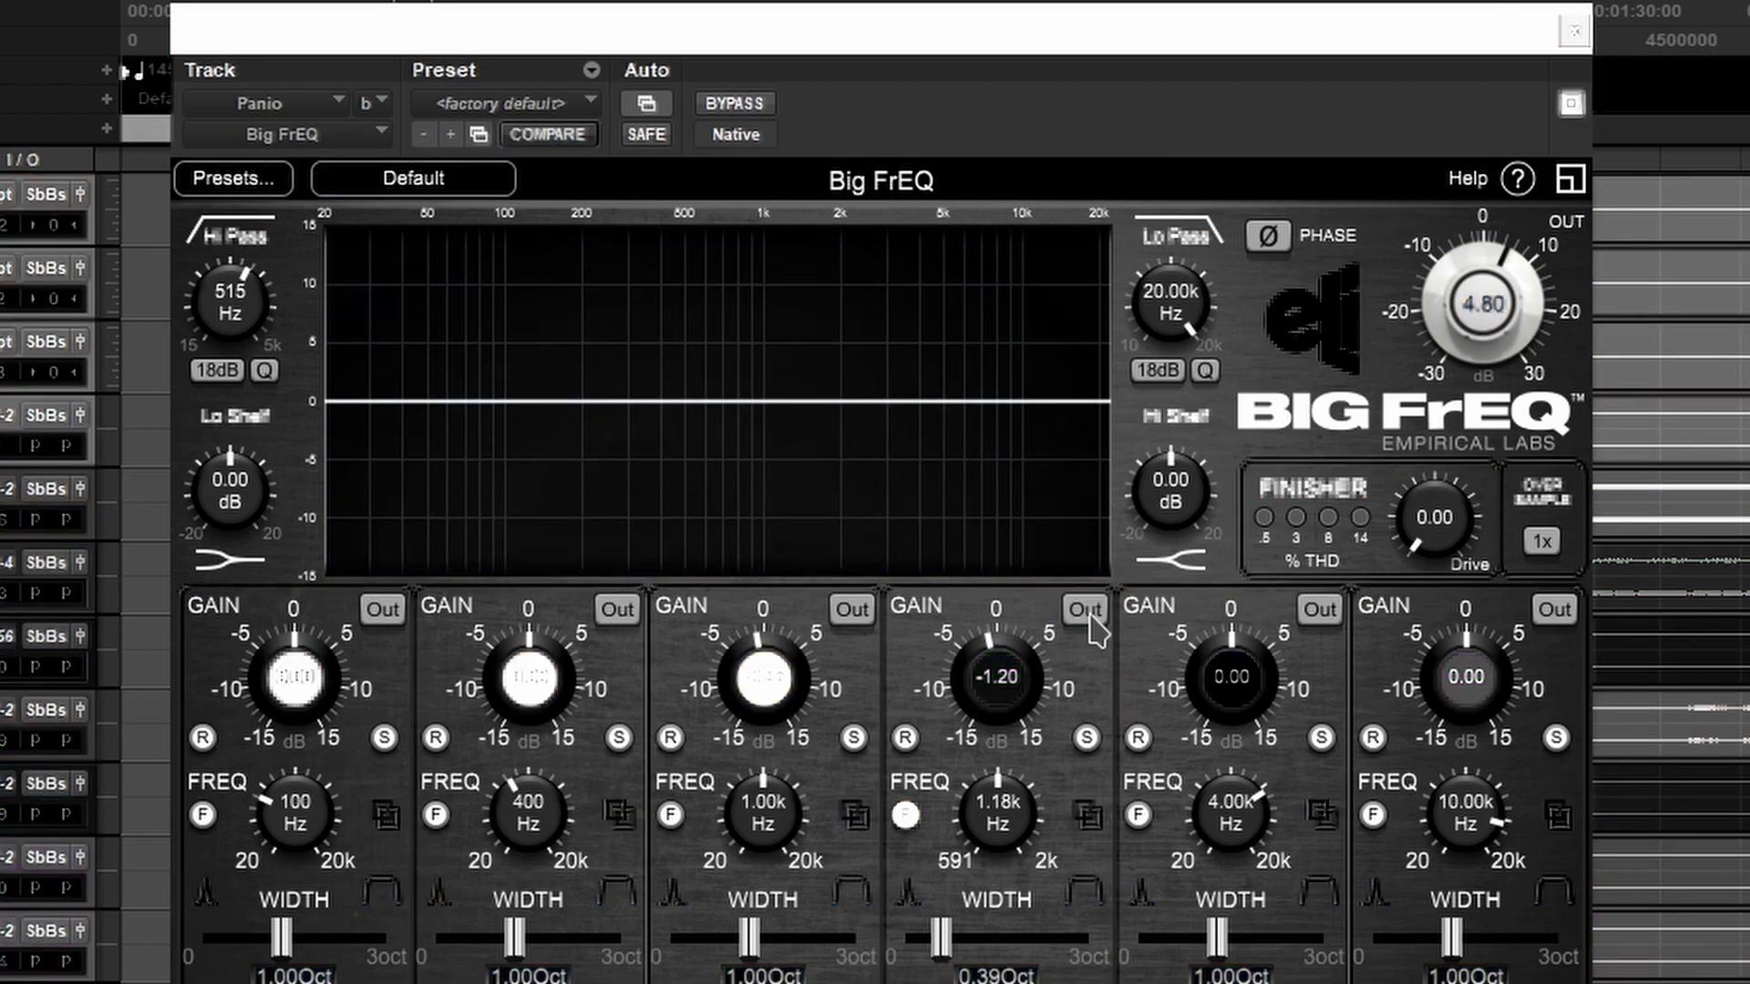
left_click(1093, 620)
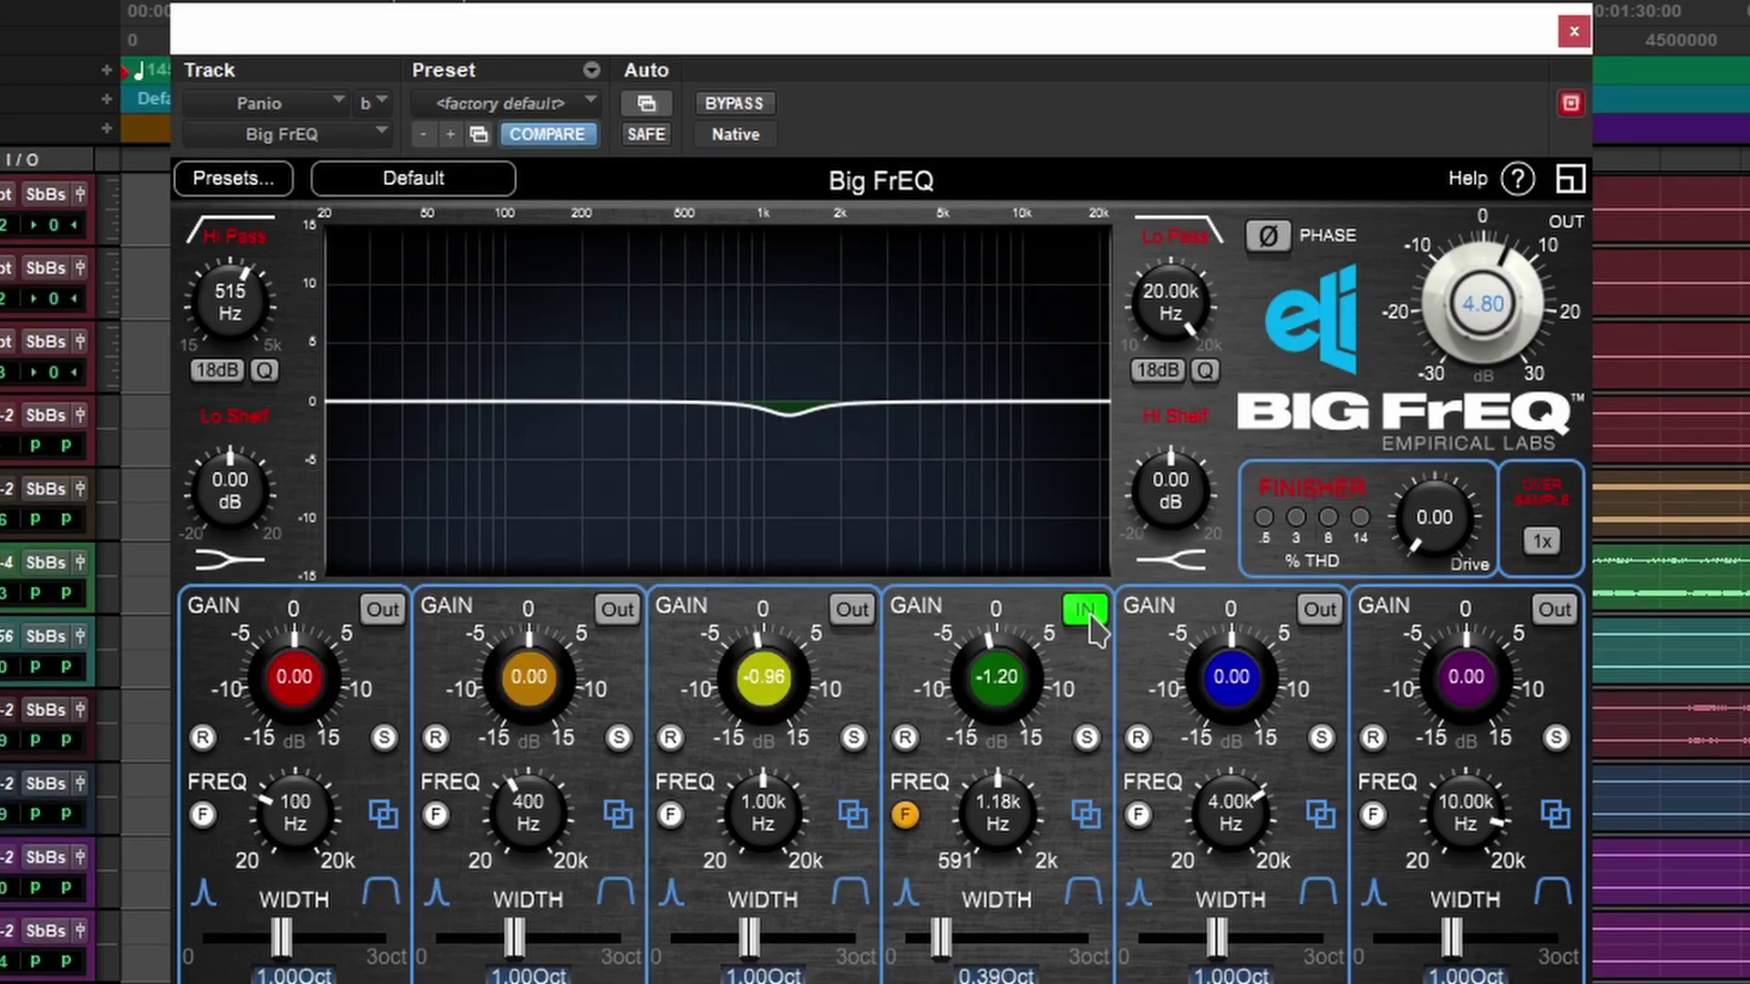
left_click(1091, 618)
left_click(1091, 618)
Re-enable the high-pass filter, compare it off and on without the 1.18 kHz cut, and switch that cut back in.
left_click(232, 236)
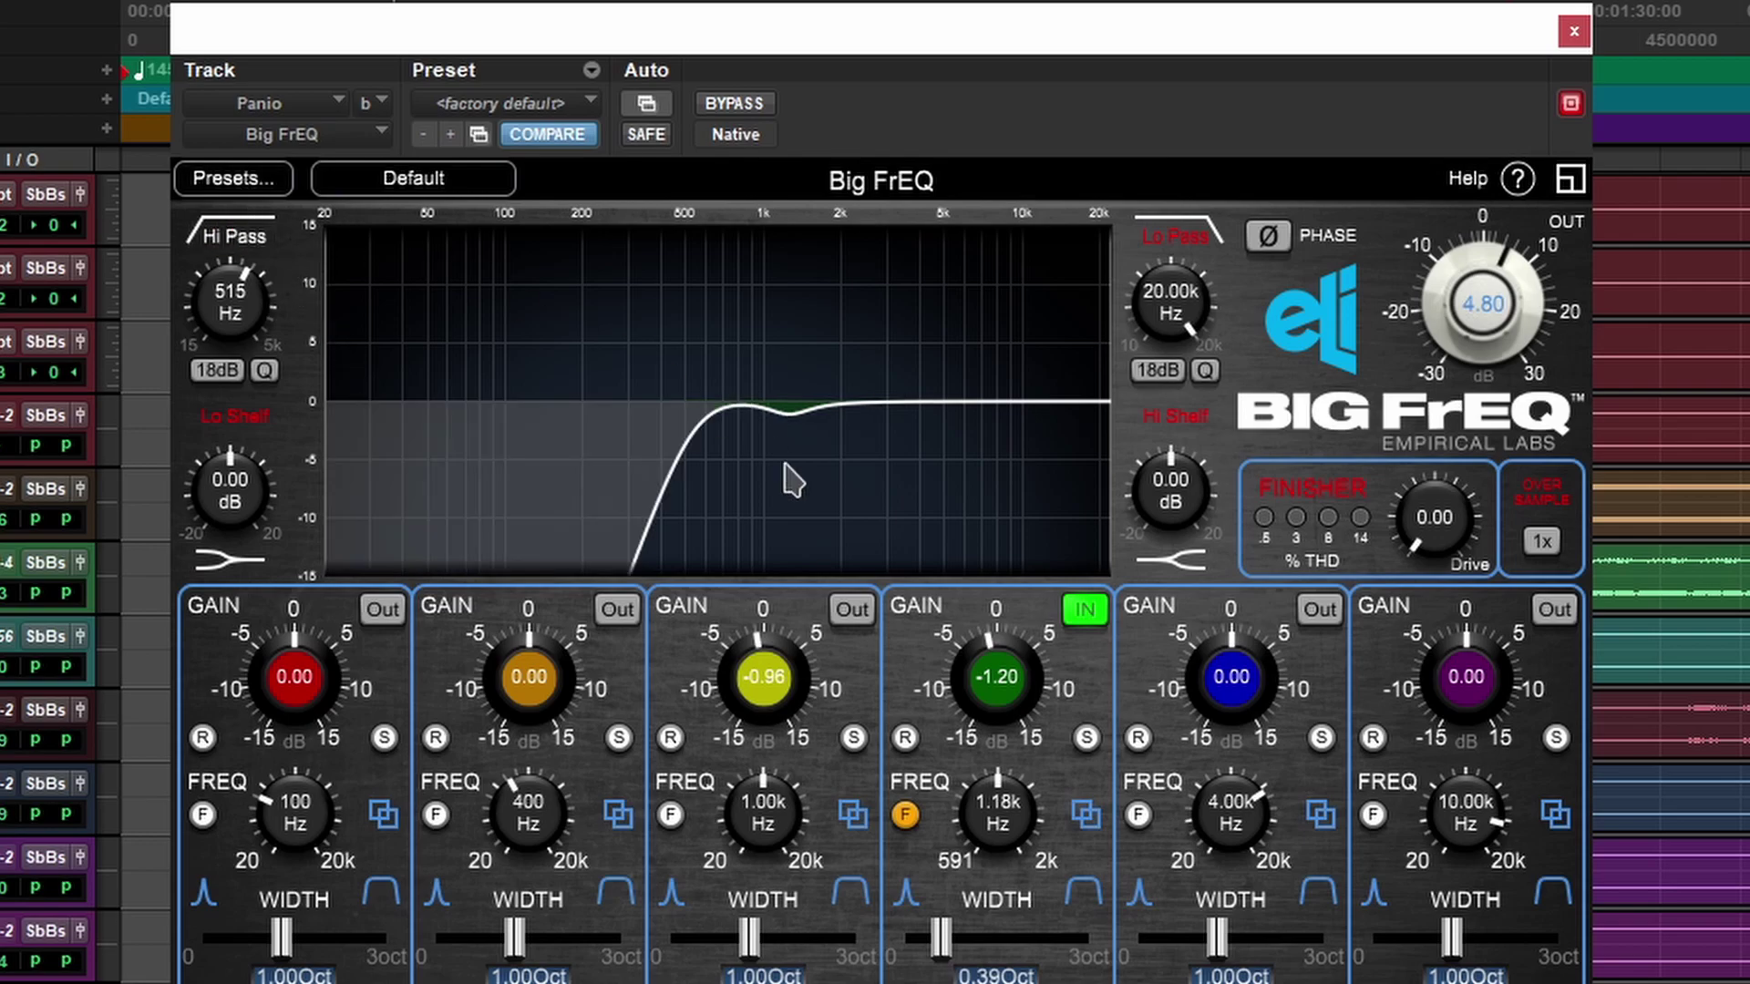
left_click(1084, 613)
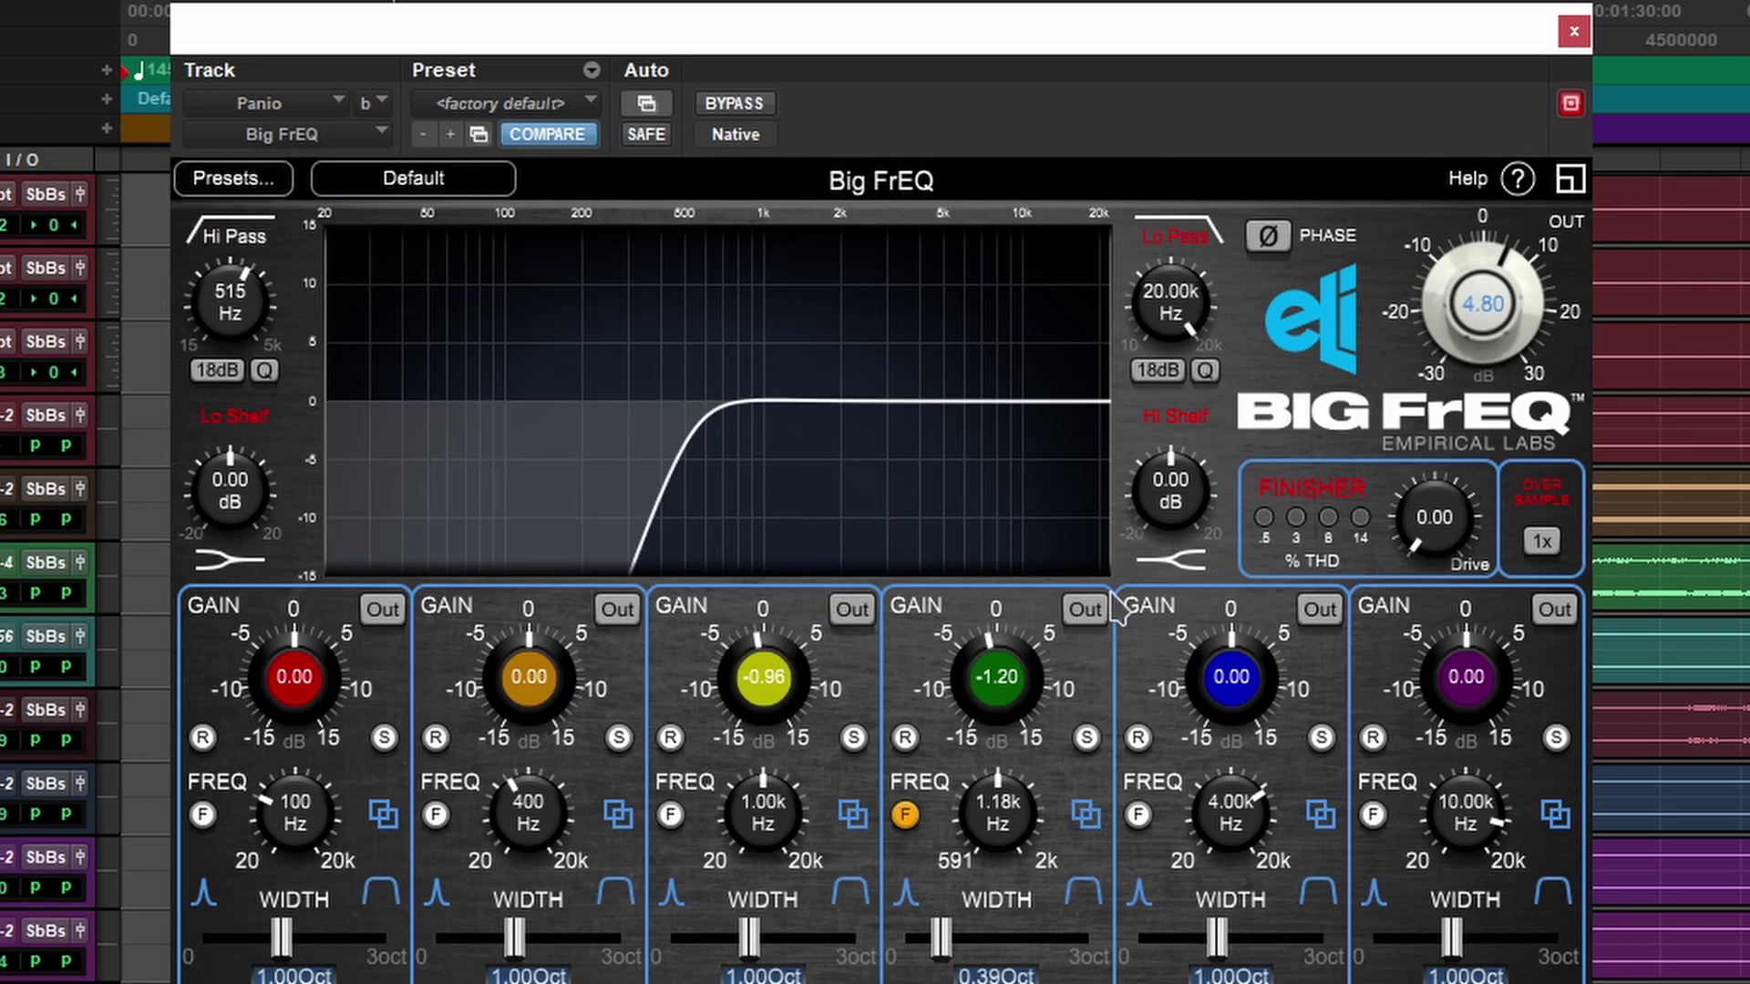
left_click(235, 239)
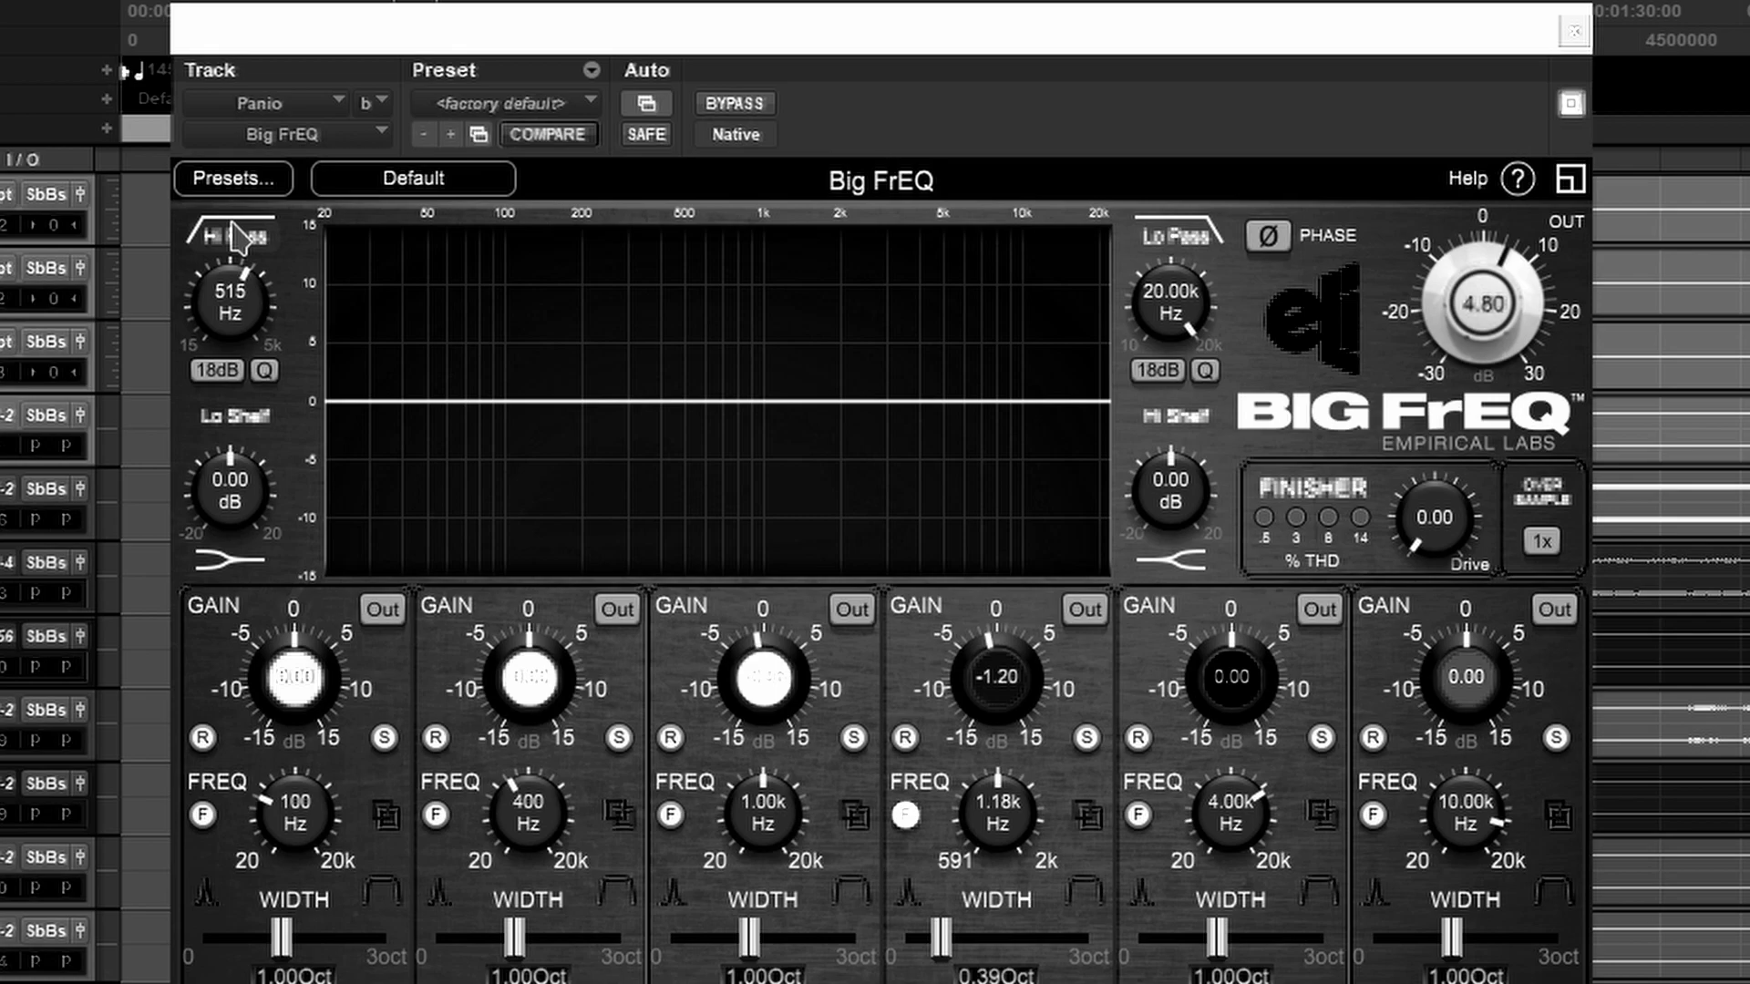
left_click(235, 239)
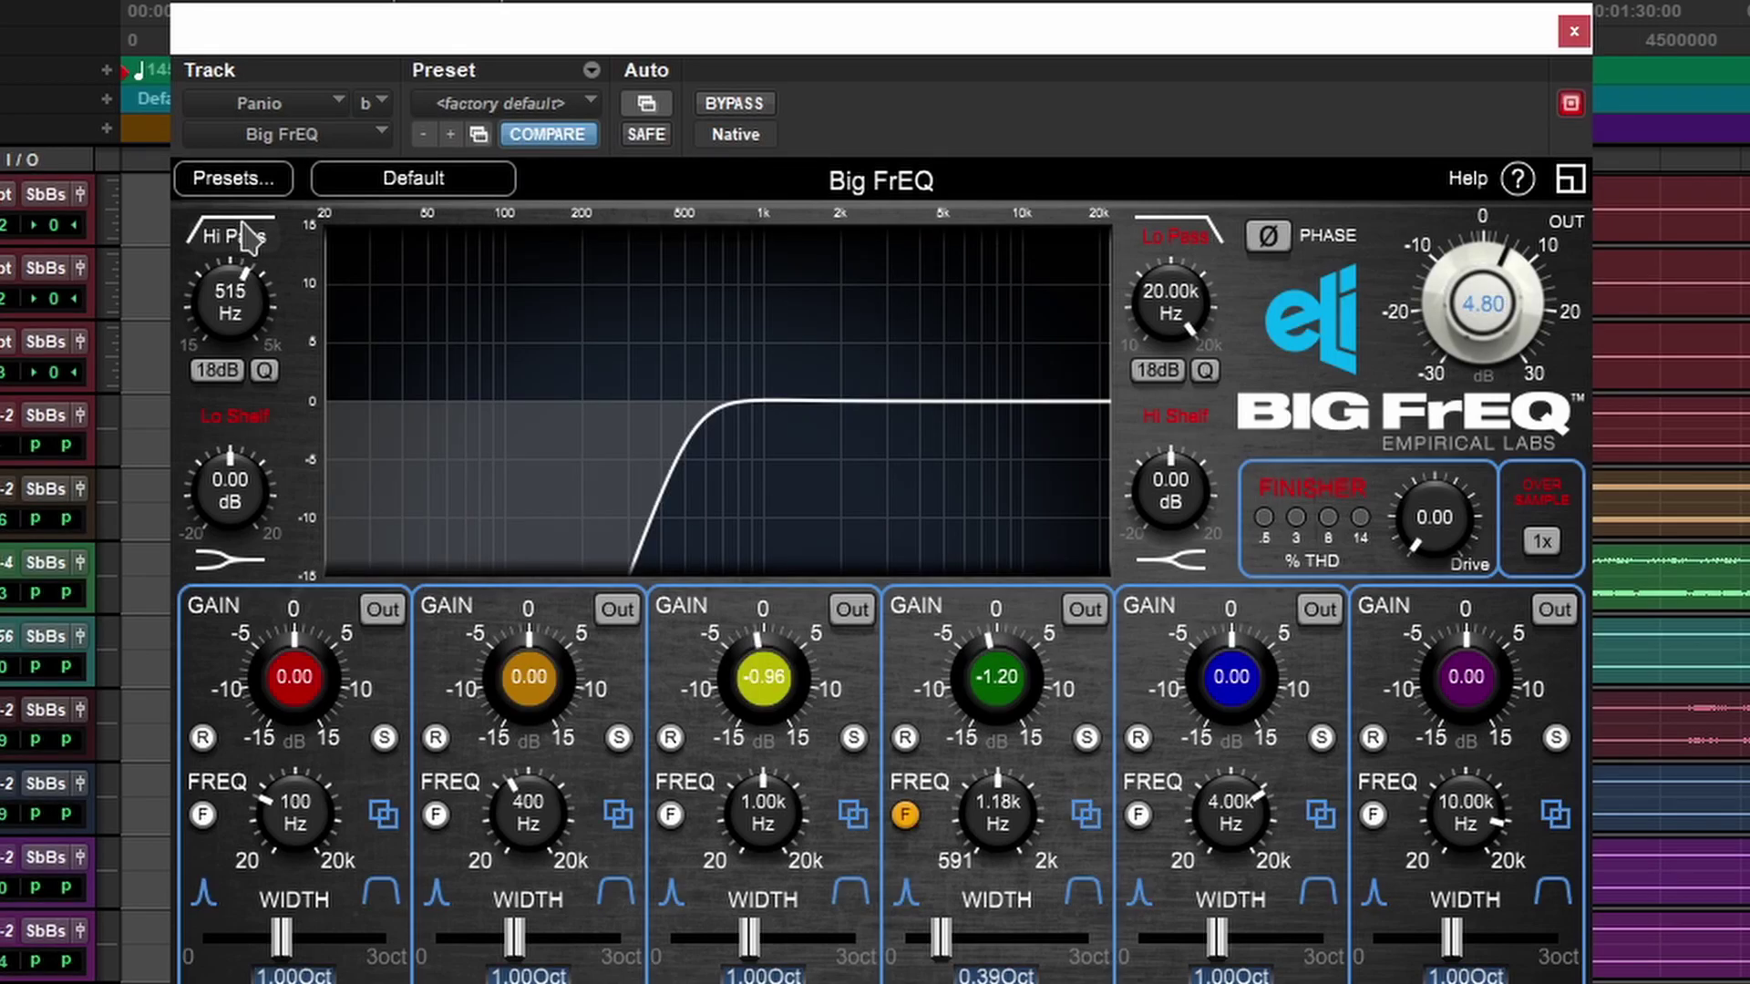
left_click(1085, 609)
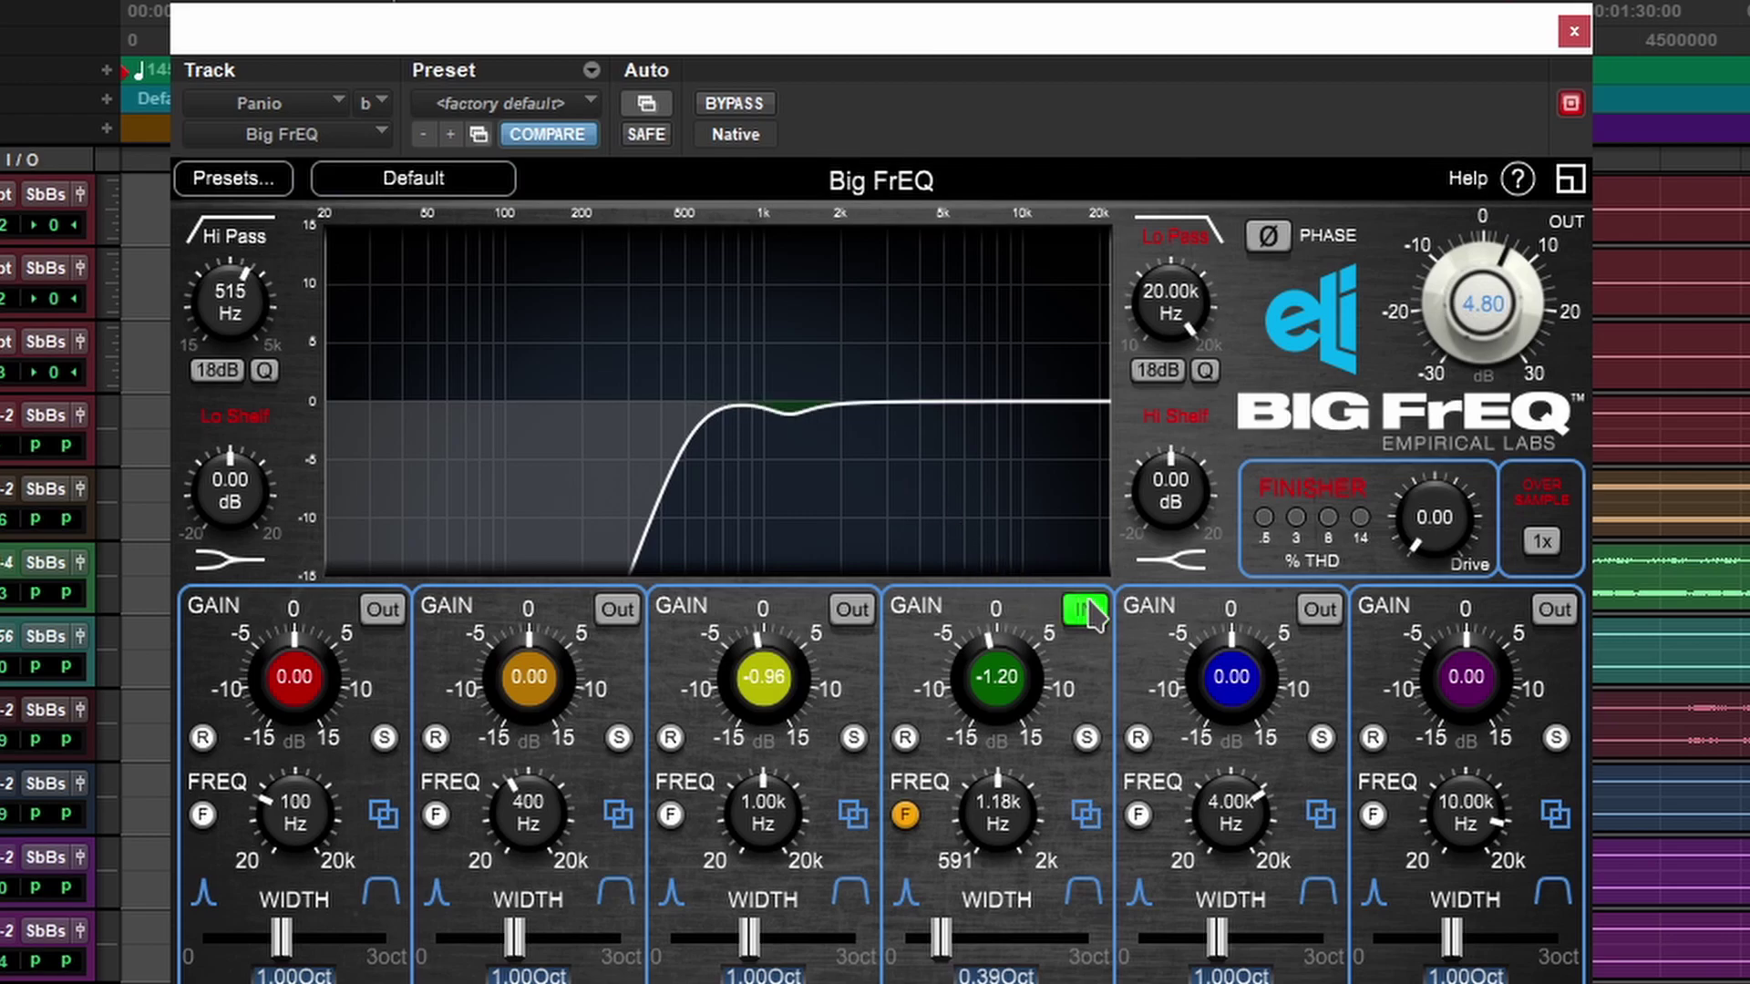